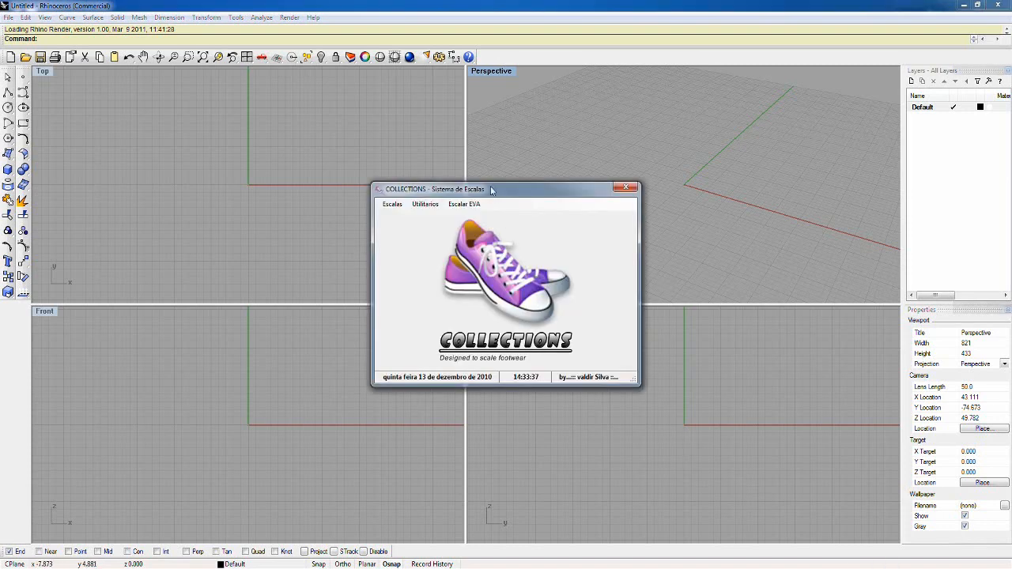
Step: Open the Não uniforme EVA scaling tool in Collections and place its dialog over the Top viewport
{"action": "left_click_drag", "start_coordinate": [487, 195], "coordinate": [305, 105]}
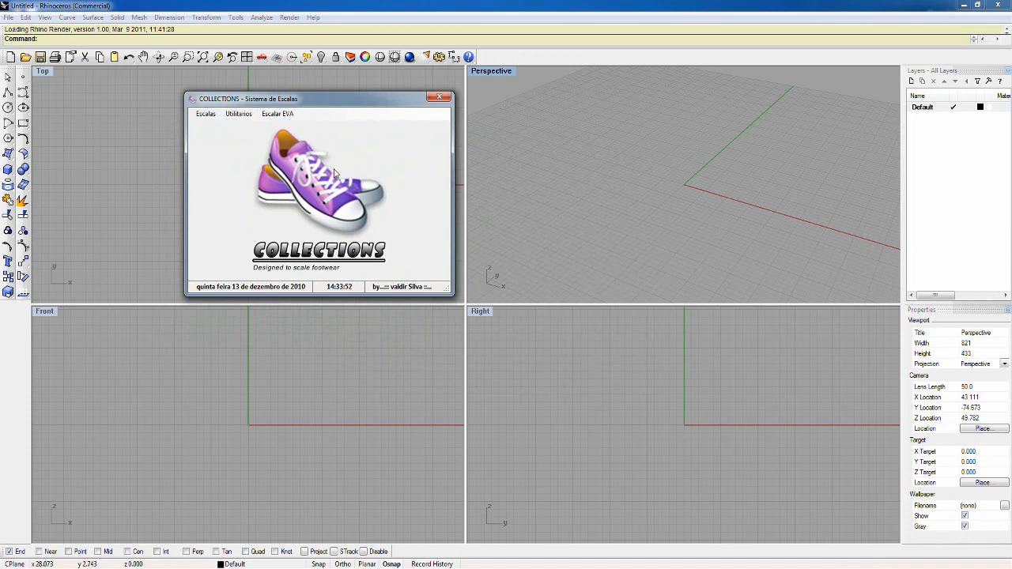
{"action": "left_click", "coordinate": [210, 117]}
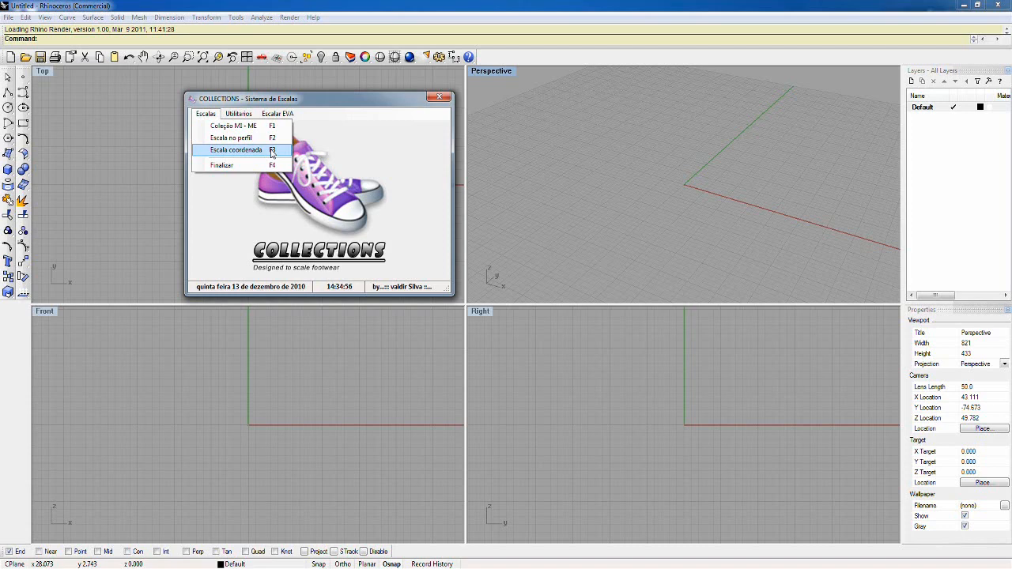
{"action": "mouse_move", "coordinate": [237, 114]}
{"action": "mouse_move", "coordinate": [267, 127]}
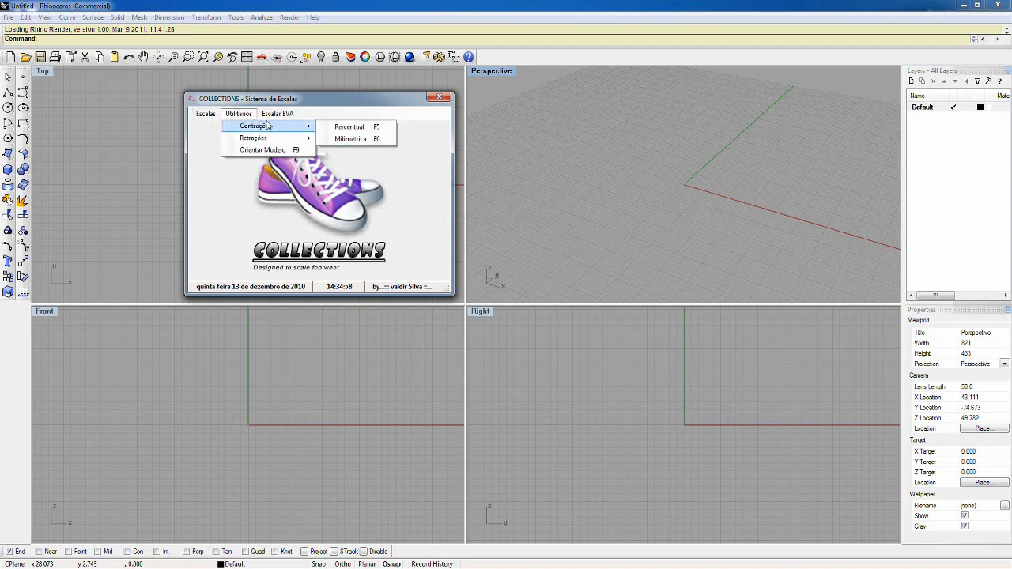
{"action": "mouse_move", "coordinate": [288, 140]}
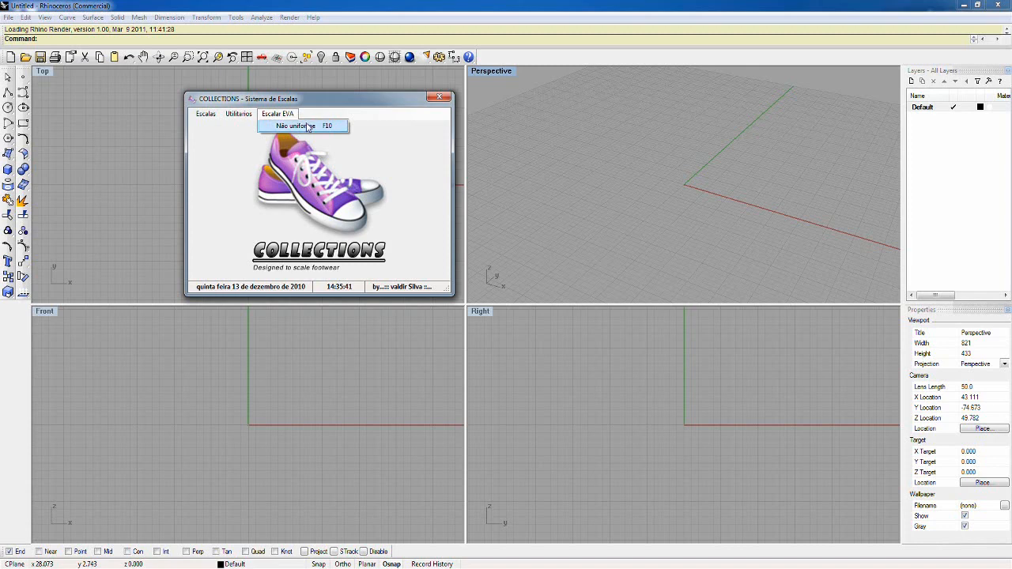
{"action": "left_click", "coordinate": [305, 127]}
{"action": "left_click_drag", "start_coordinate": [492, 203], "coordinate": [335, 112]}
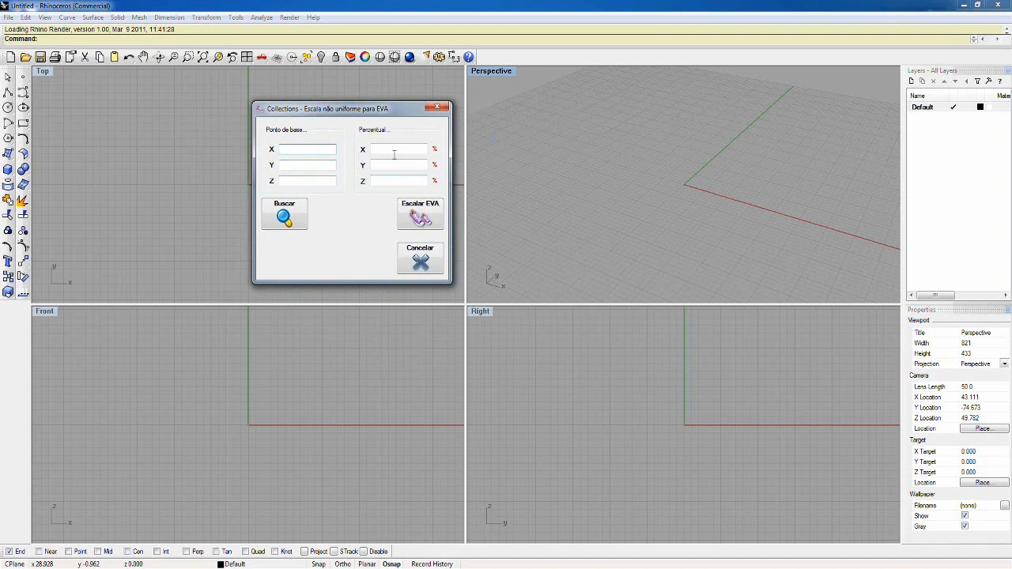
Step: Draw a solid box in the Perspective viewport near the origin, about 28 units wide along X
{"action": "left_click", "coordinate": [7, 169]}
{"action": "left_click", "coordinate": [640, 230]}
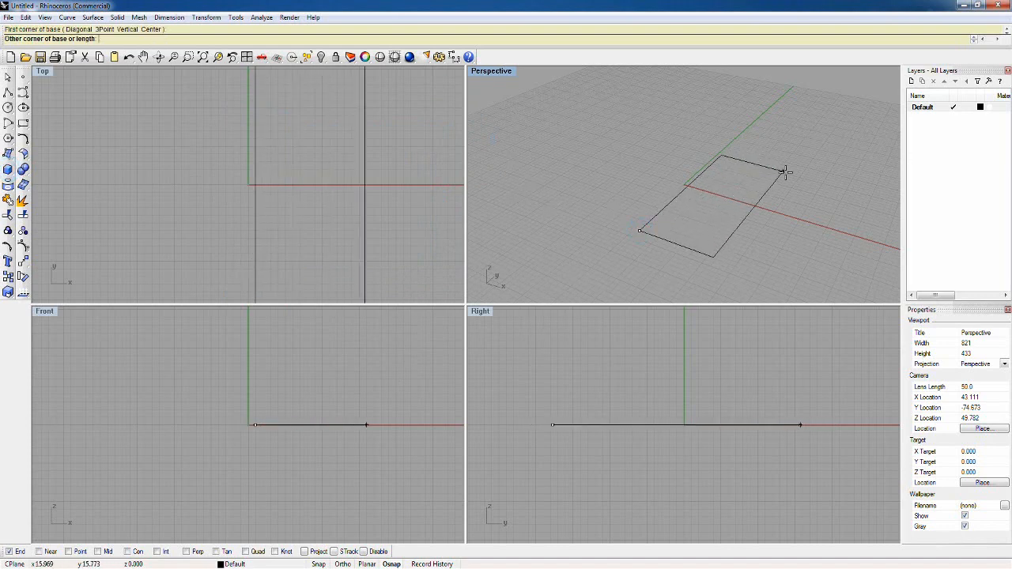
{"action": "left_click", "coordinate": [848, 176]}
{"action": "left_click", "coordinate": [849, 107]}
{"action": "scroll", "coordinate": [580, 168], "scroll_direction": "down", "scroll_amount": 3}
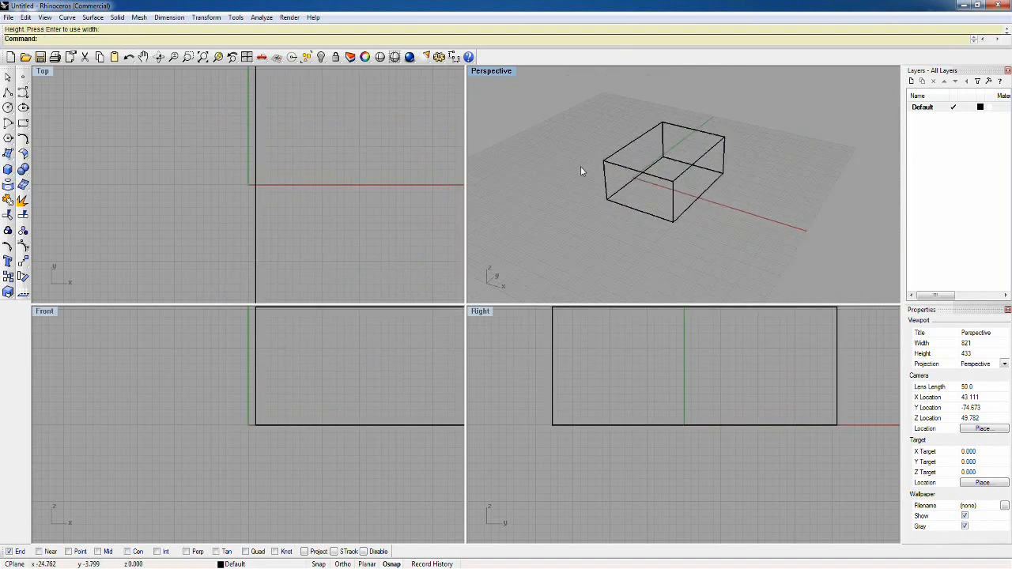
Step: Set the box's display color to Blue and shade the Perspective viewport
{"action": "left_click", "coordinate": [668, 176]}
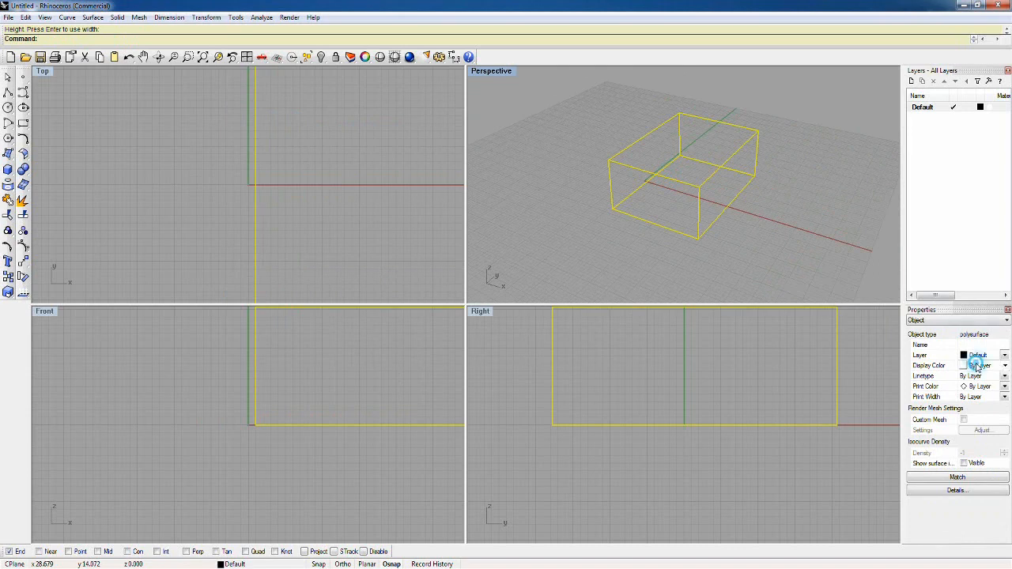
{"action": "left_click", "coordinate": [978, 365]}
{"action": "left_click", "coordinate": [973, 441]}
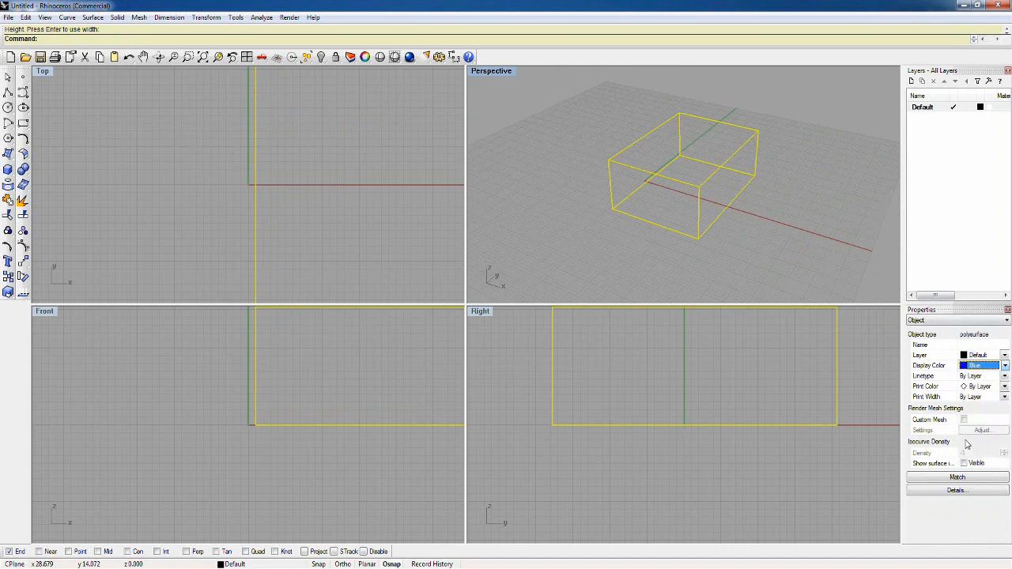
{"action": "left_click", "coordinate": [394, 57]}
{"action": "right_click_drag", "start_coordinate": [645, 214], "coordinate": [640, 232]}
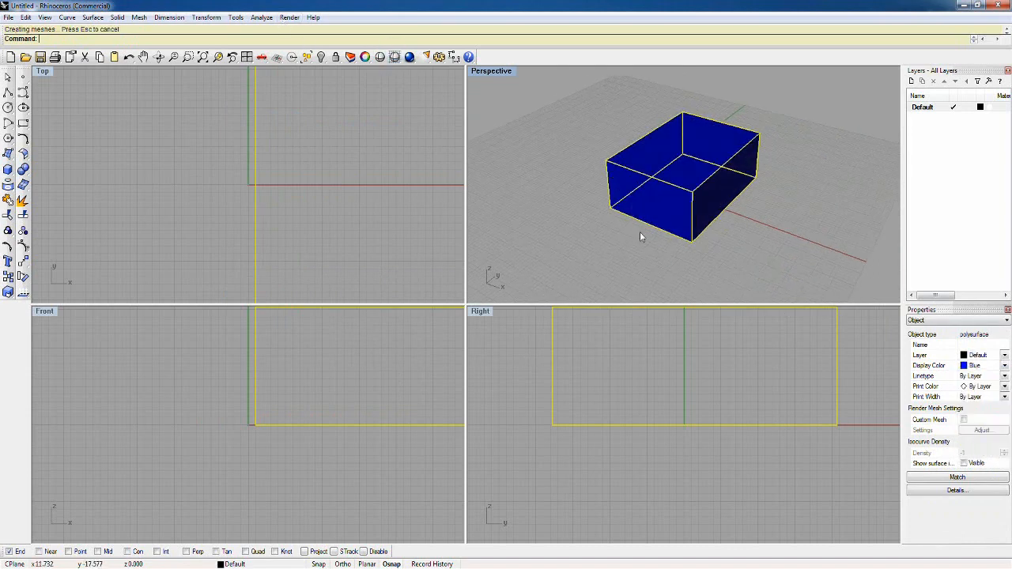
{"action": "left_click", "coordinate": [639, 235]}
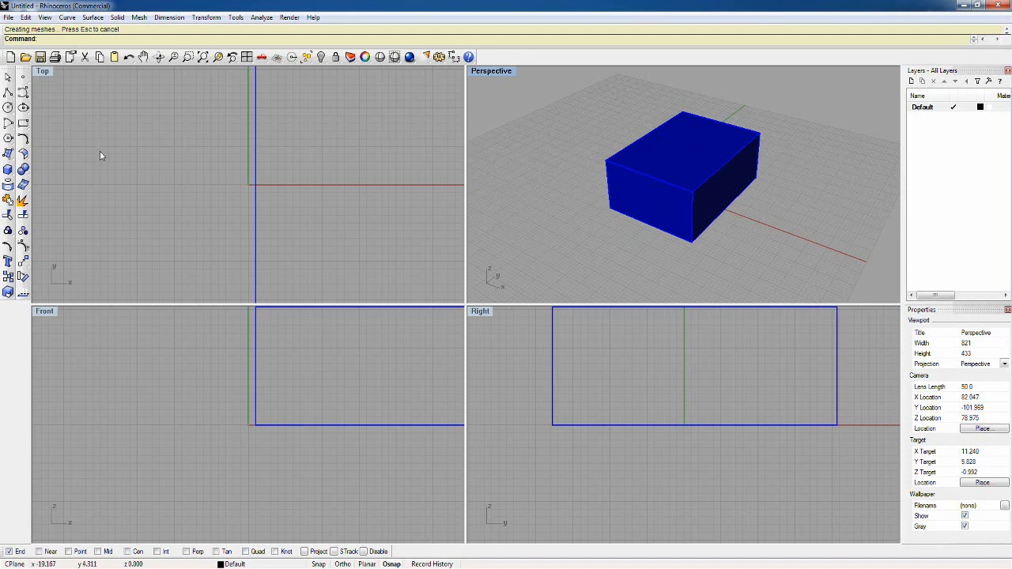
Step: Duplicate three box edges that meet at one lower front corner: the two bottom edges and the vertical one
{"action": "type", "text": "de"}
{"action": "key", "text": "Return"}
{"action": "left_click", "coordinate": [661, 229]}
{"action": "left_click", "coordinate": [692, 226]}
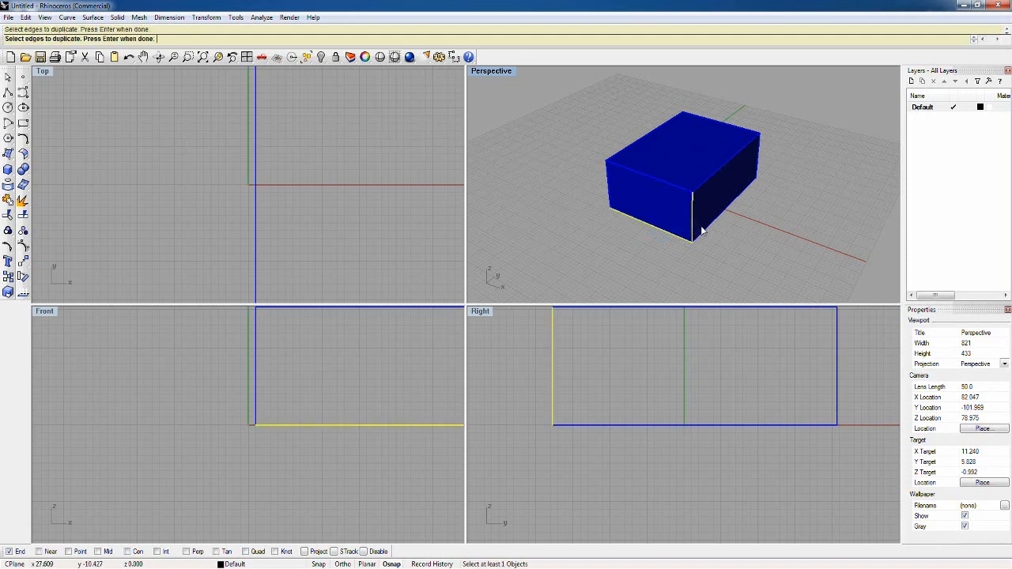
{"action": "left_click", "coordinate": [704, 230]}
{"action": "key", "text": "Return"}
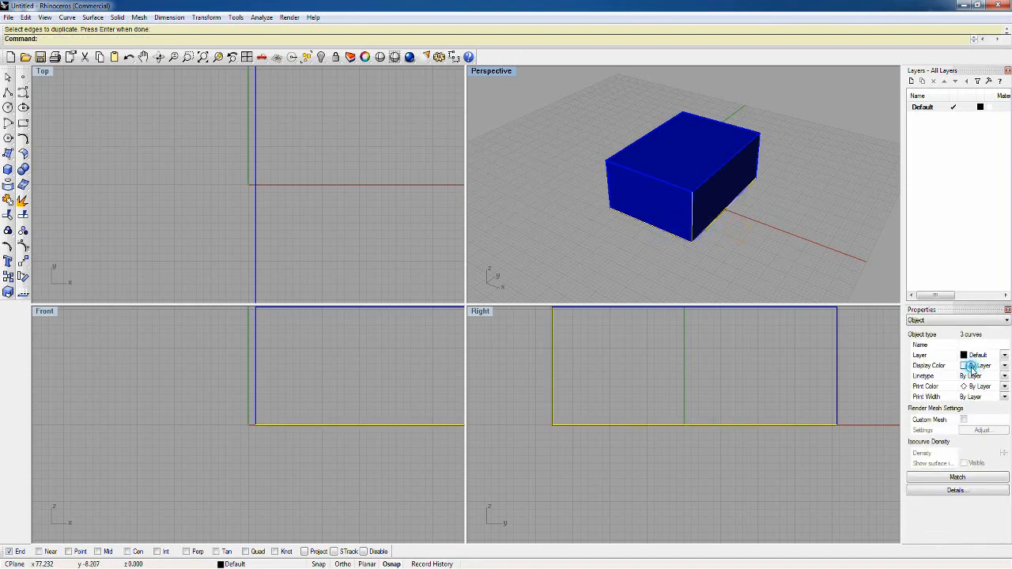
Step: Set the display color of the three duplicated edge curves to Red
{"action": "left_click", "coordinate": [979, 365]}
{"action": "left_click", "coordinate": [979, 403]}
{"action": "right_click_drag", "start_coordinate": [764, 247], "coordinate": [774, 233]}
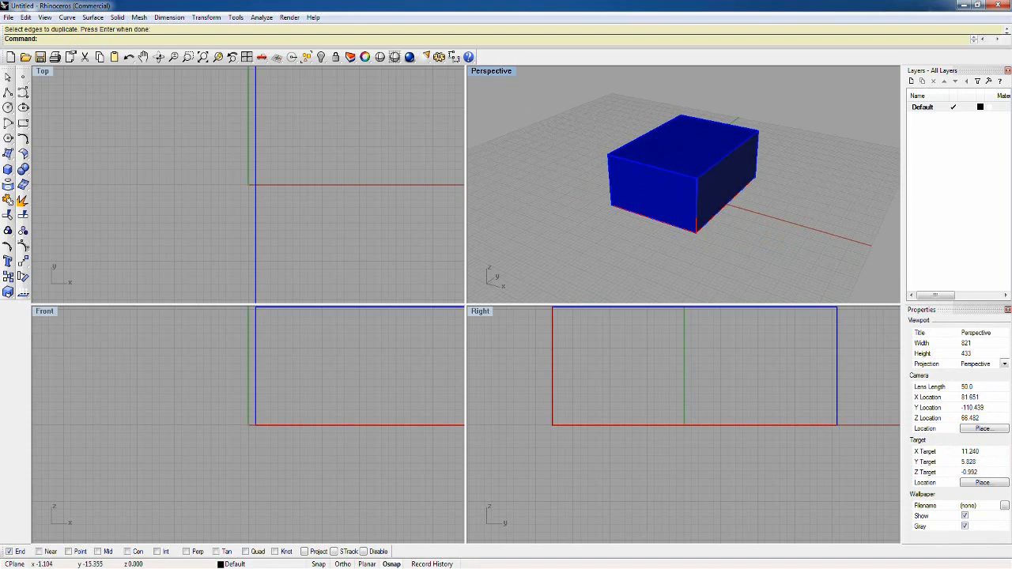
{"action": "left_click", "coordinate": [8, 200]}
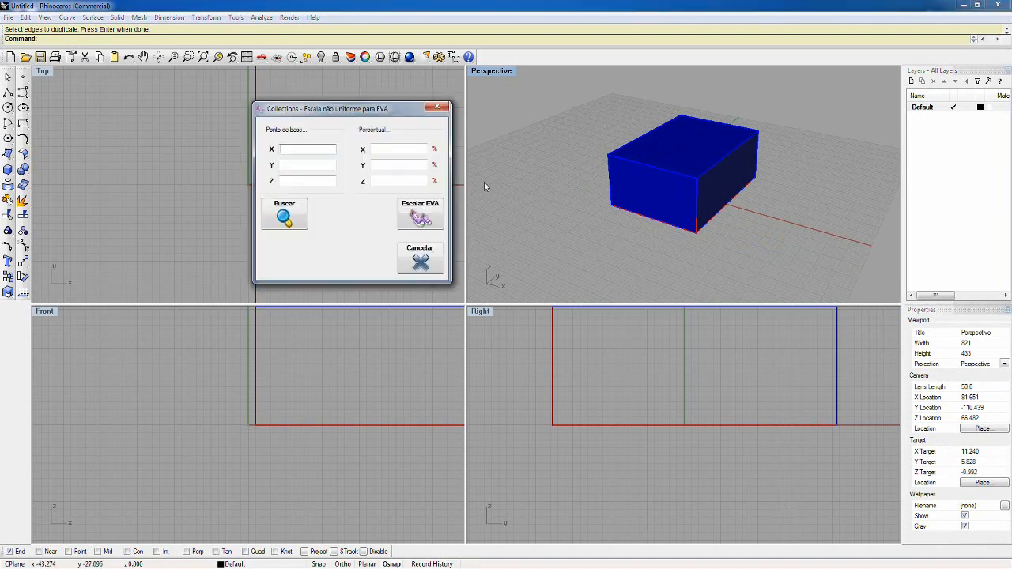
{"action": "left_click", "coordinate": [383, 149]}
{"action": "left_click", "coordinate": [386, 165]}
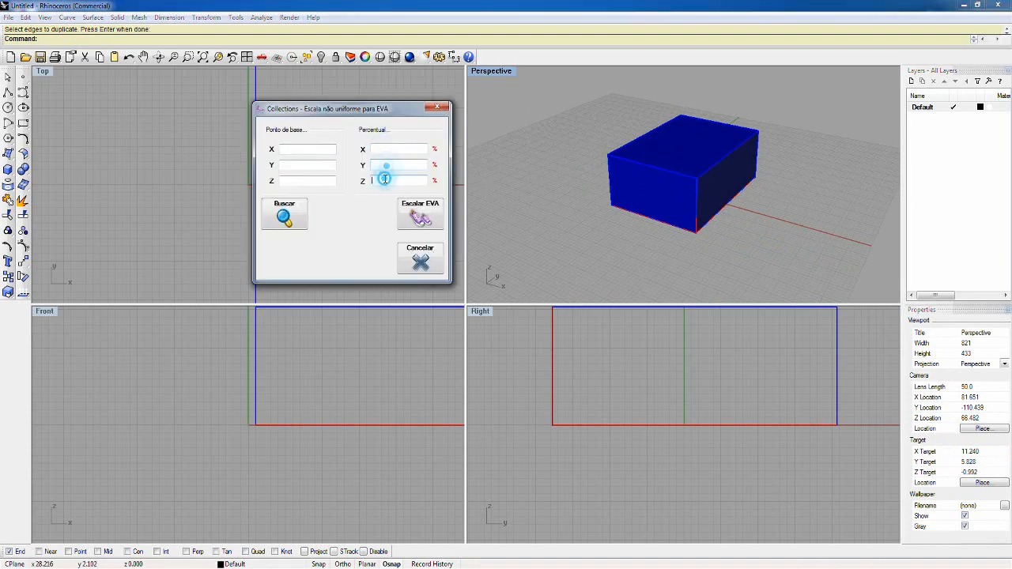
{"action": "left_click", "coordinate": [381, 146]}
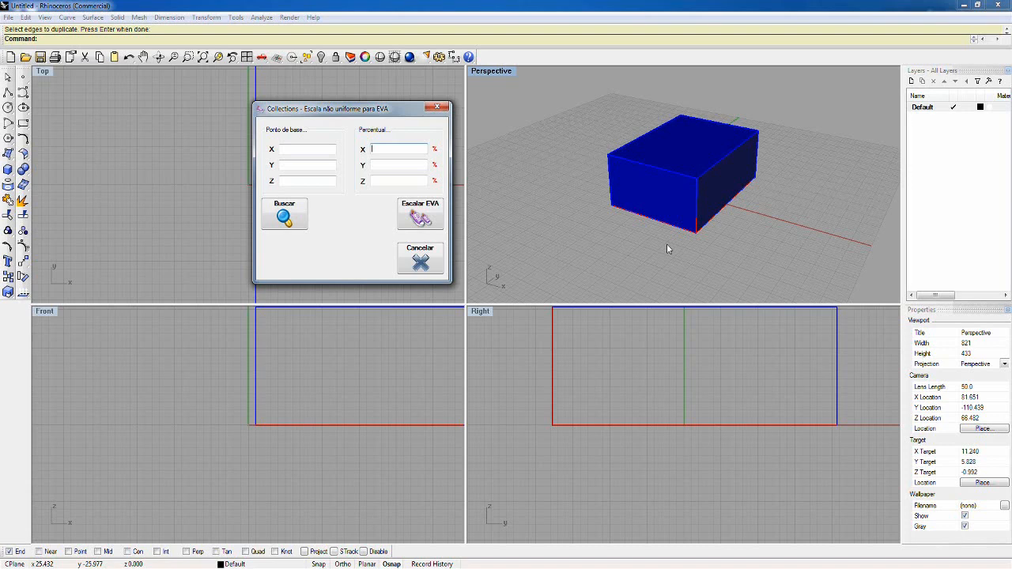
{"action": "left_click", "coordinate": [680, 165]}
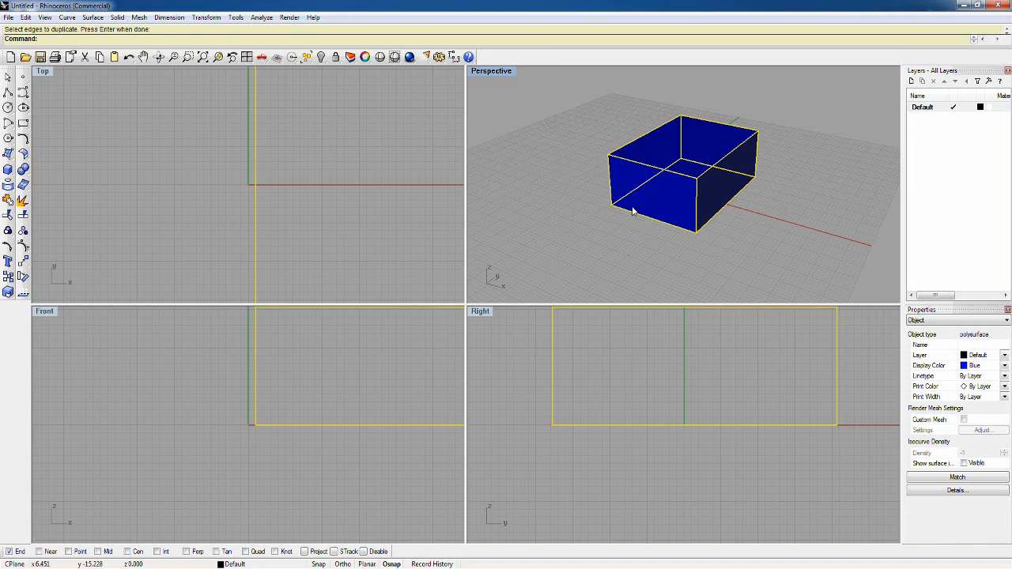
{"action": "left_click", "coordinate": [671, 232]}
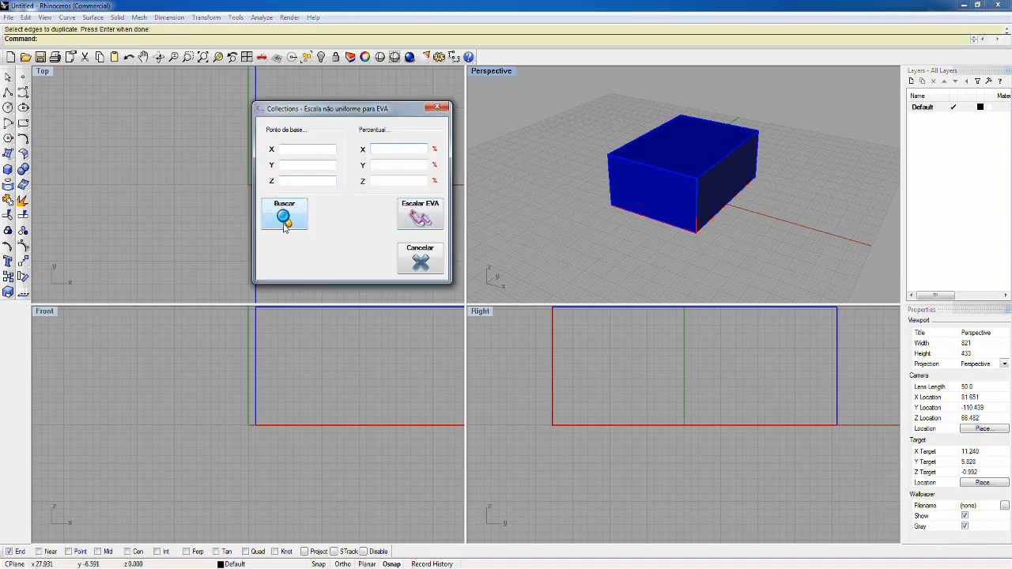
Step: Pick the box's lower front-left corner as the scaling base point and set the percentages to X 20, Y 30 and Z 10
{"action": "left_click", "coordinate": [284, 222]}
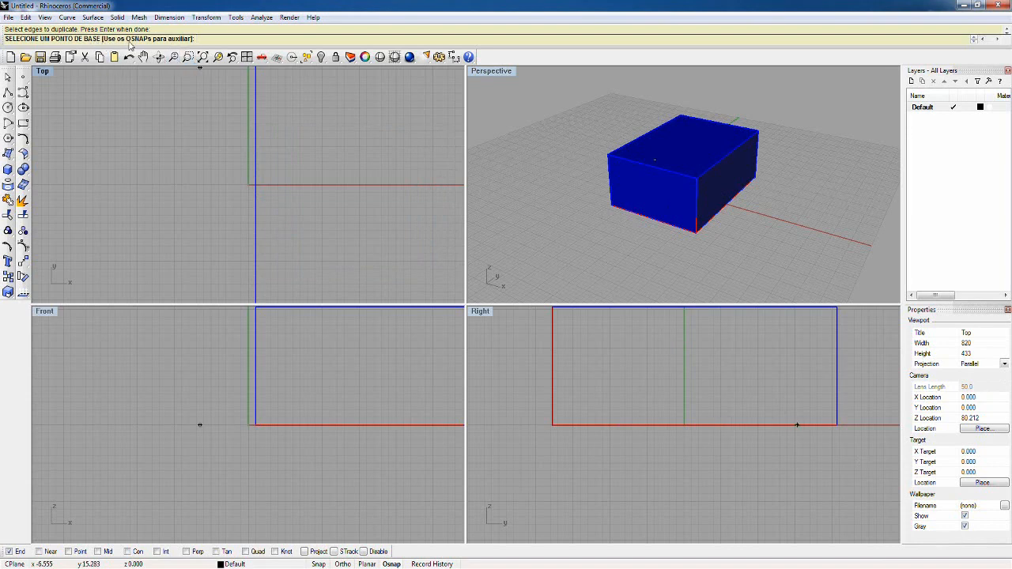
{"action": "left_click", "coordinate": [612, 208]}
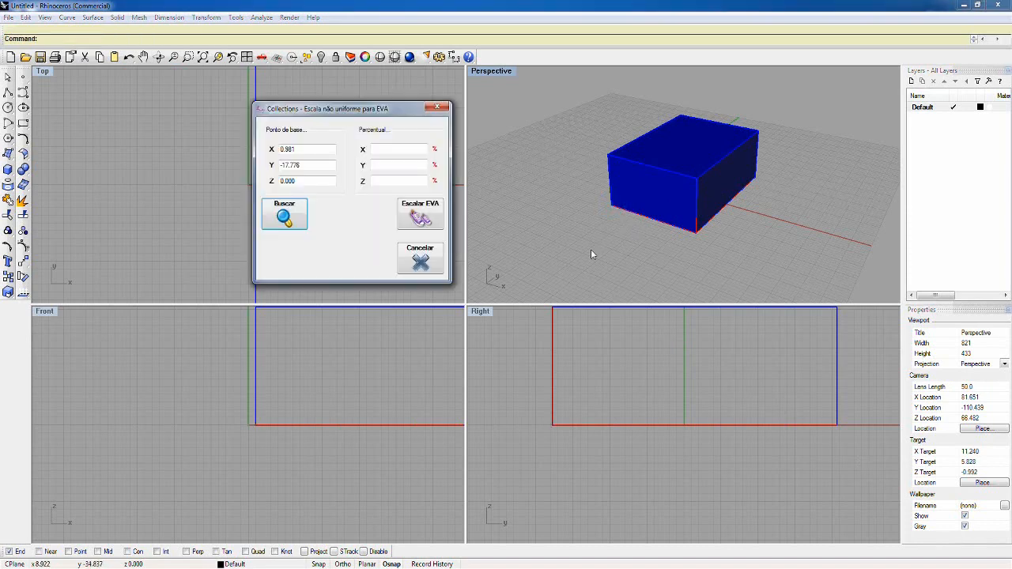
{"action": "left_click", "coordinate": [407, 150]}
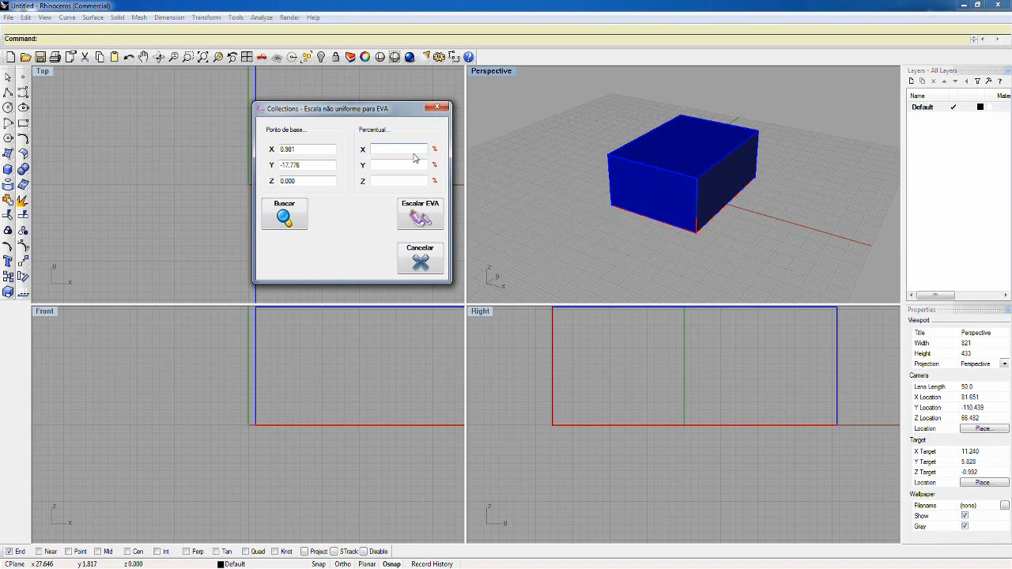
{"action": "type", "text": "20"}
{"action": "key", "text": "Tab"}
{"action": "type", "text": "30"}
{"action": "key", "text": "Tab"}
{"action": "type", "text": "10"}
Step: Apply the EVA scaling to the blue box and highlight the red edge curves to compare their sizes
{"action": "left_click", "coordinate": [420, 219]}
{"action": "left_click", "coordinate": [648, 194]}
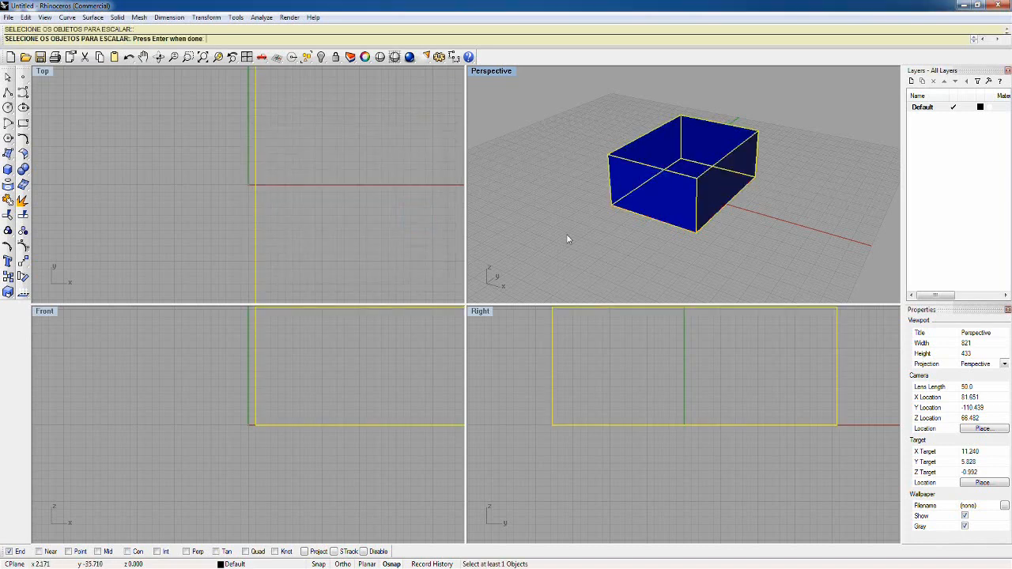
{"action": "key", "text": "Return"}
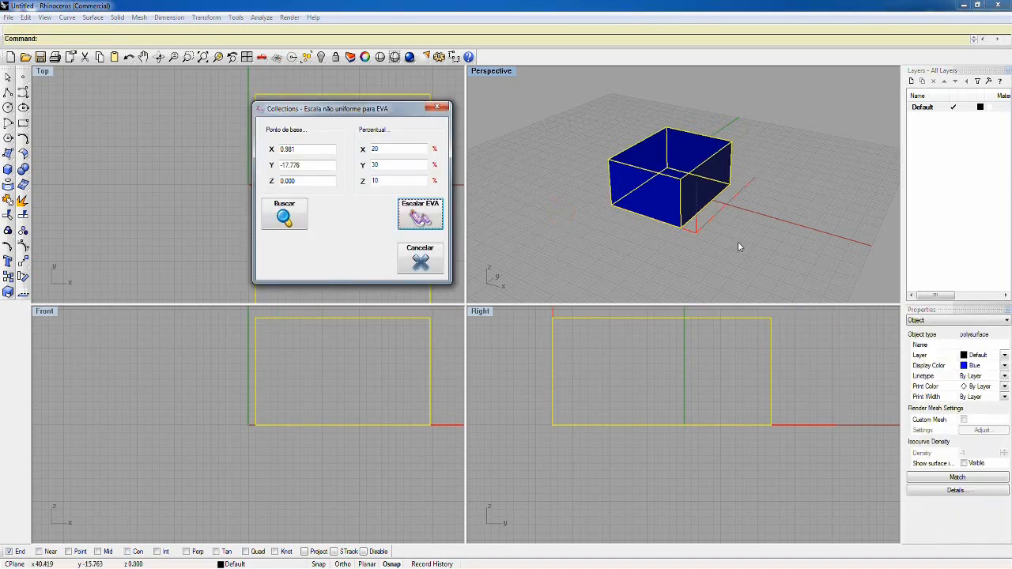
{"action": "mouse_move", "coordinate": [685, 254]}
{"action": "right_mouse_down"}
{"action": "mouse_move", "coordinate": [709, 232]}
{"action": "mouse_move", "coordinate": [728, 232]}
{"action": "mouse_move", "coordinate": [698, 244]}
{"action": "mouse_move", "coordinate": [696, 260]}
{"action": "mouse_move", "coordinate": [684, 241]}
{"action": "right_mouse_up"}
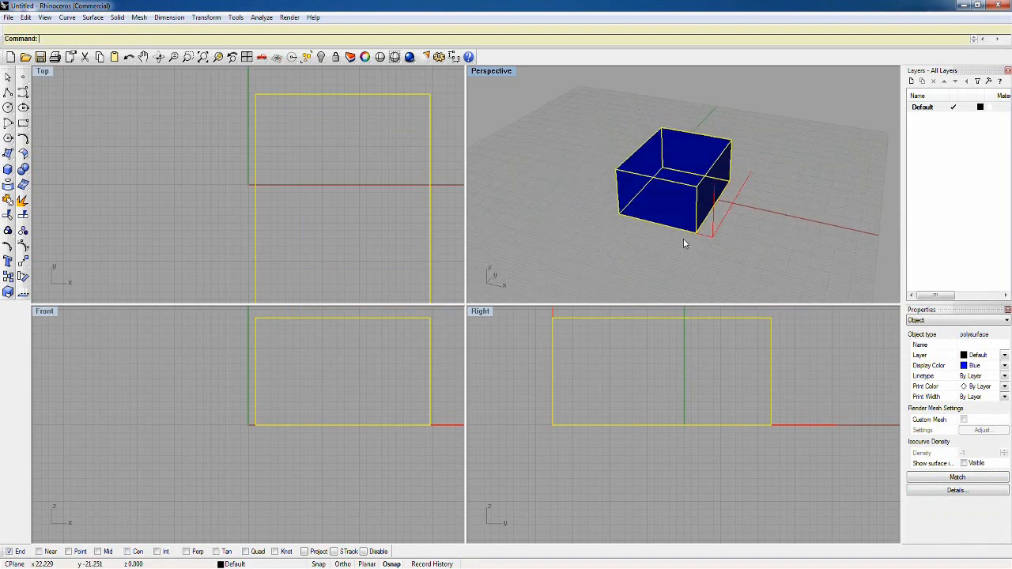
{"action": "key", "text": "Return"}
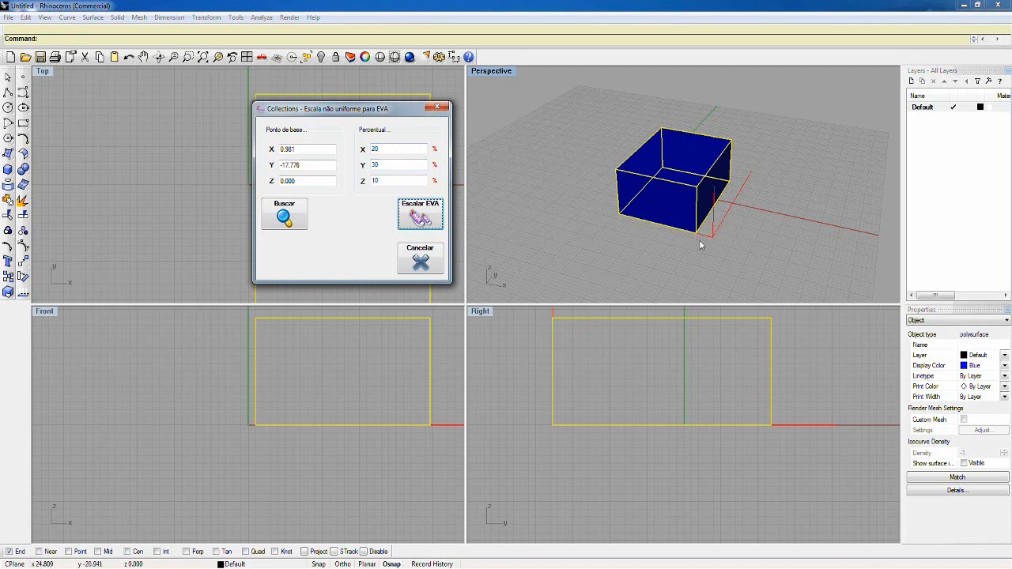
{"action": "key", "text": "Return"}
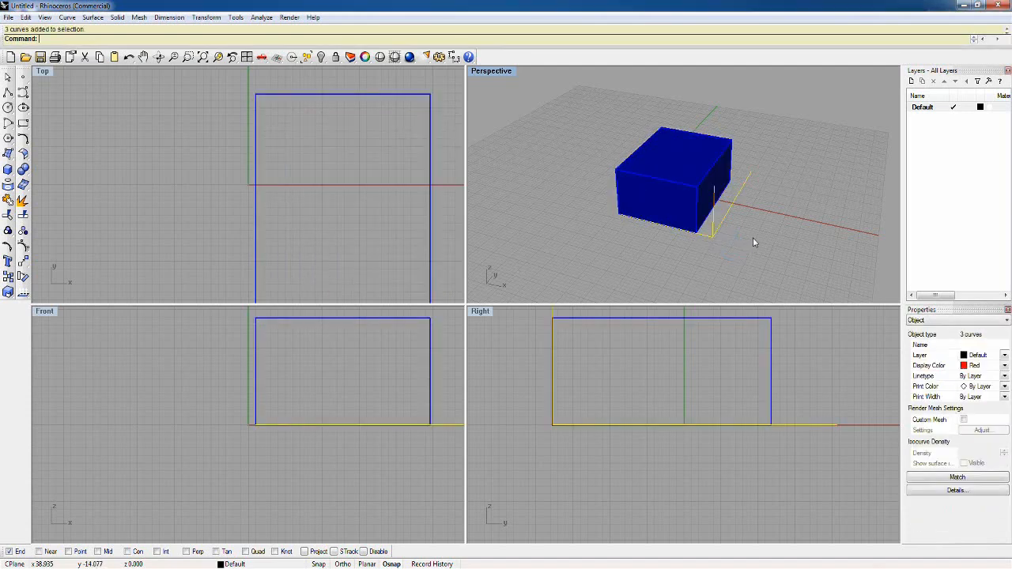
{"action": "left_click", "coordinate": [752, 237]}
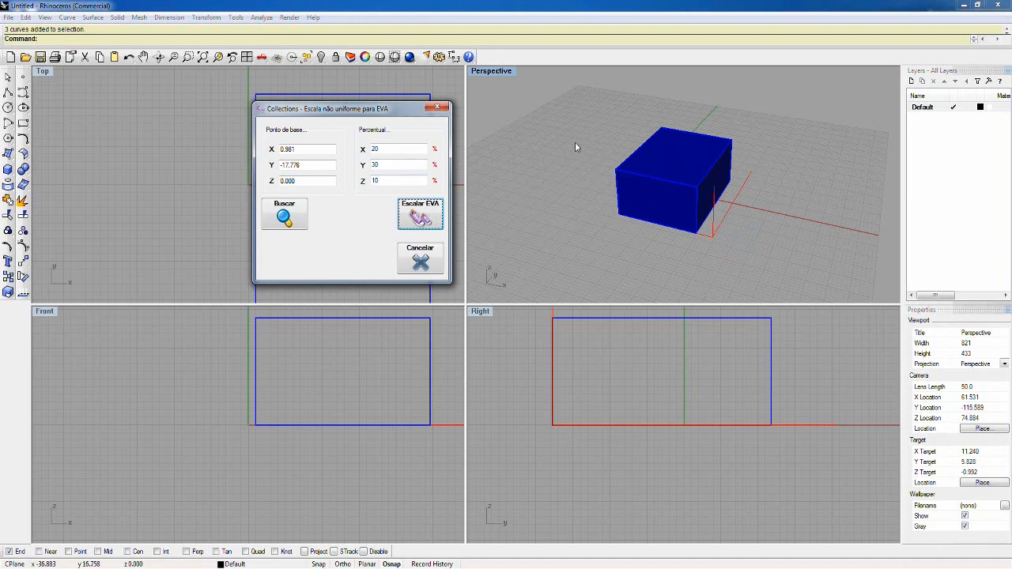
Step: Begin a non-uniform scale (ScaleNU) of the blue box, using its lower front-left corner as the origin point
{"action": "key", "text": "Escape"}
{"action": "left_click", "coordinate": [8, 292]}
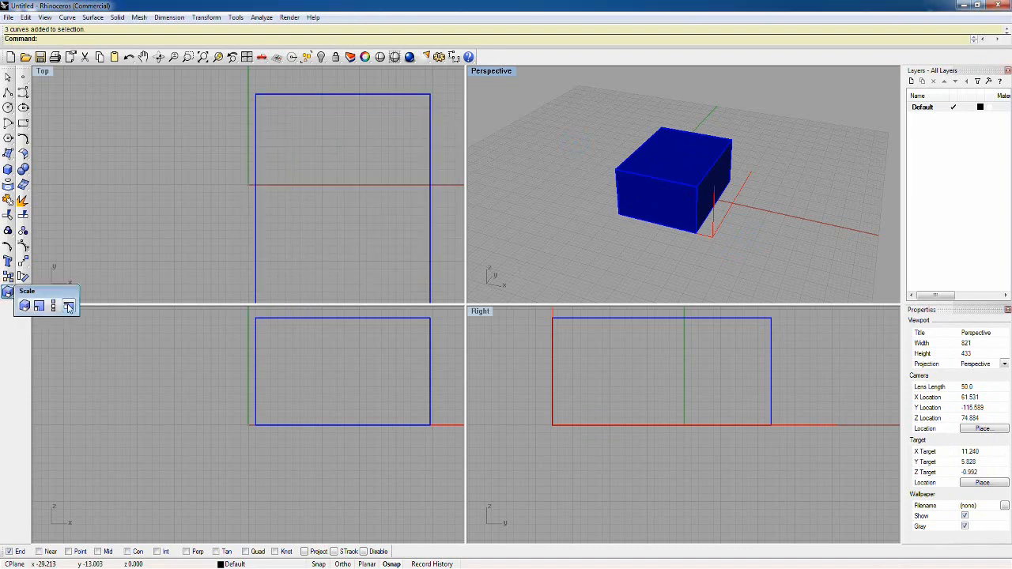
{"action": "left_click", "coordinate": [69, 308]}
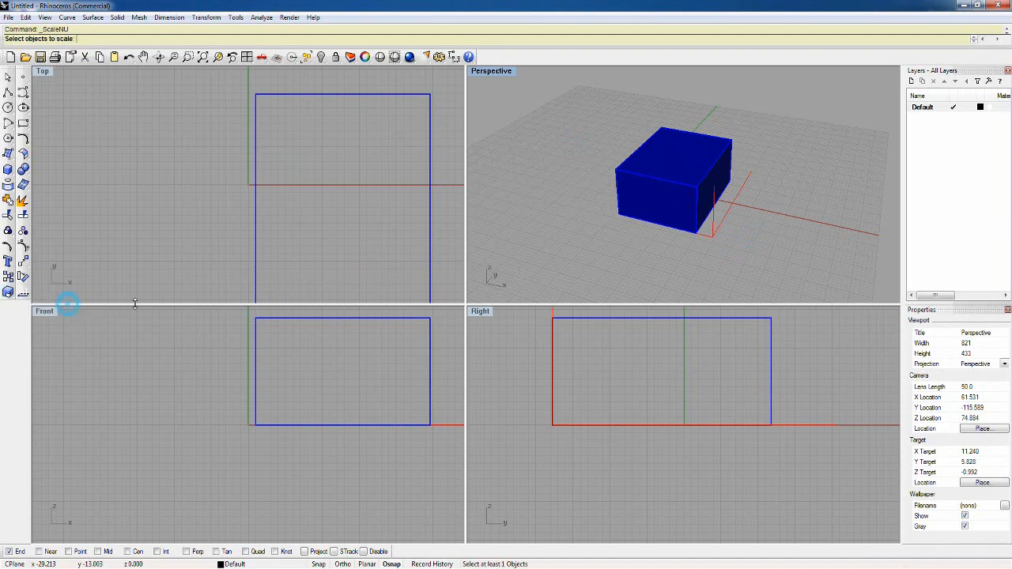
{"action": "left_click", "coordinate": [657, 177]}
{"action": "key", "text": "Return"}
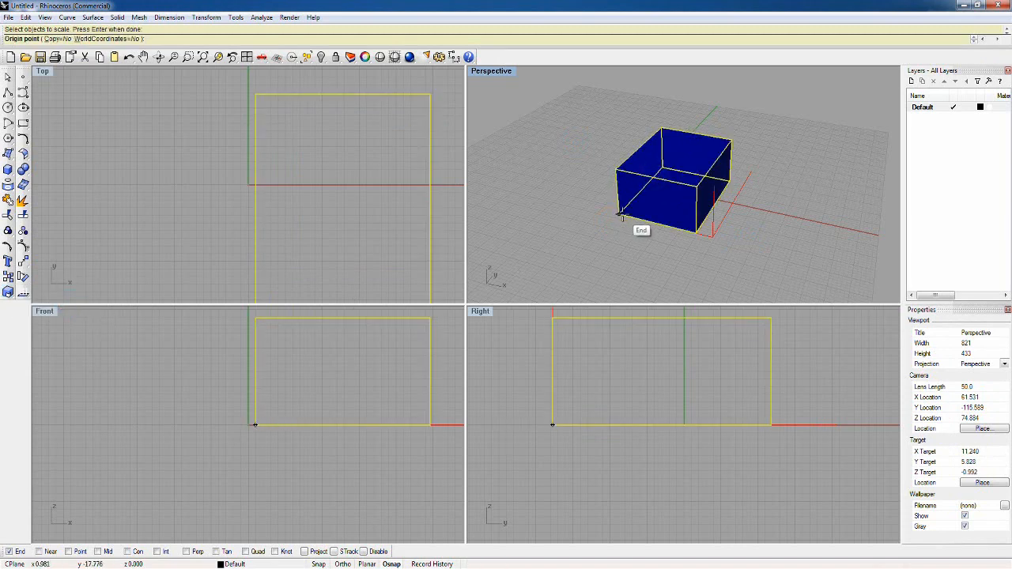
{"action": "left_click", "coordinate": [619, 214]}
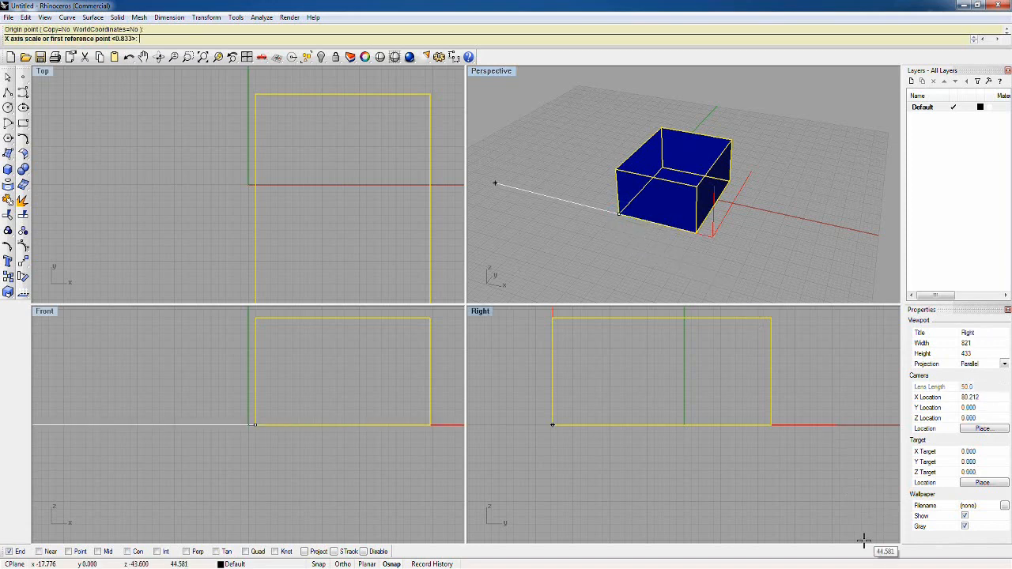
Step: Check the EVA percentages and scale the box by factors of 1.2 in X, 1.3 in Y and 1.1 in Z
{"action": "left_click", "coordinate": [879, 568]}
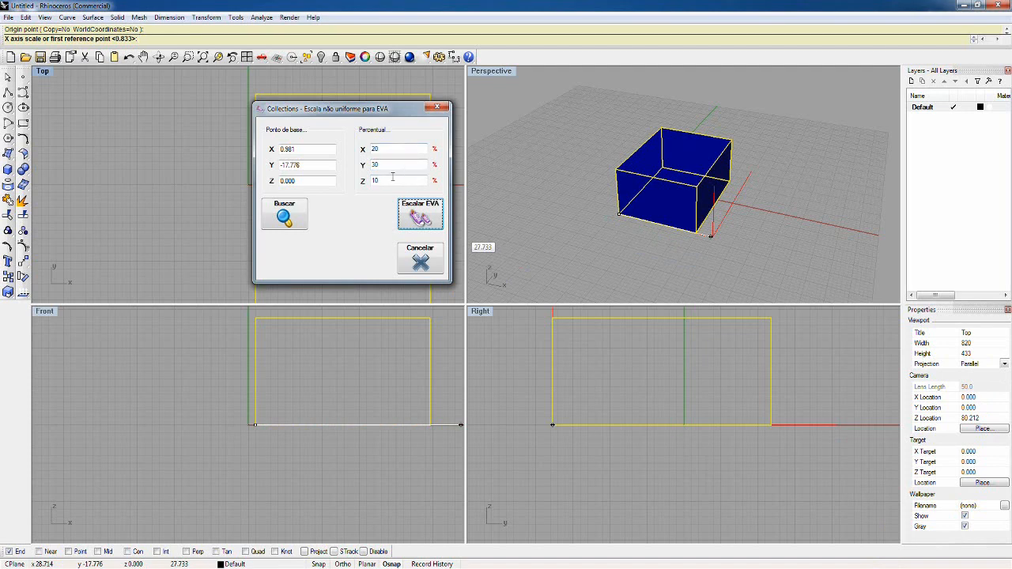
{"action": "left_click", "coordinate": [420, 213]}
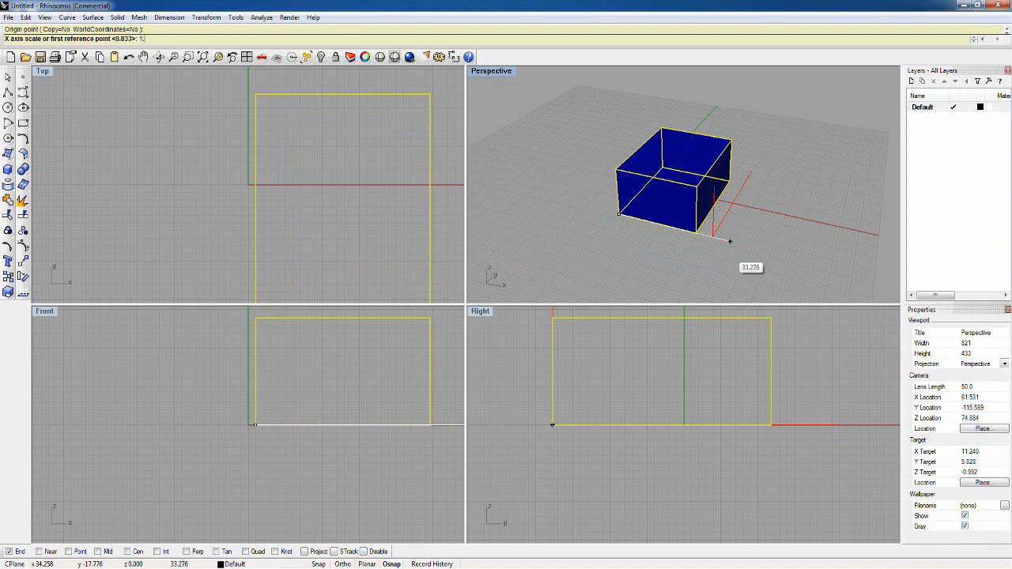
{"action": "type", "text": ".2"}
{"action": "key", "text": "Return"}
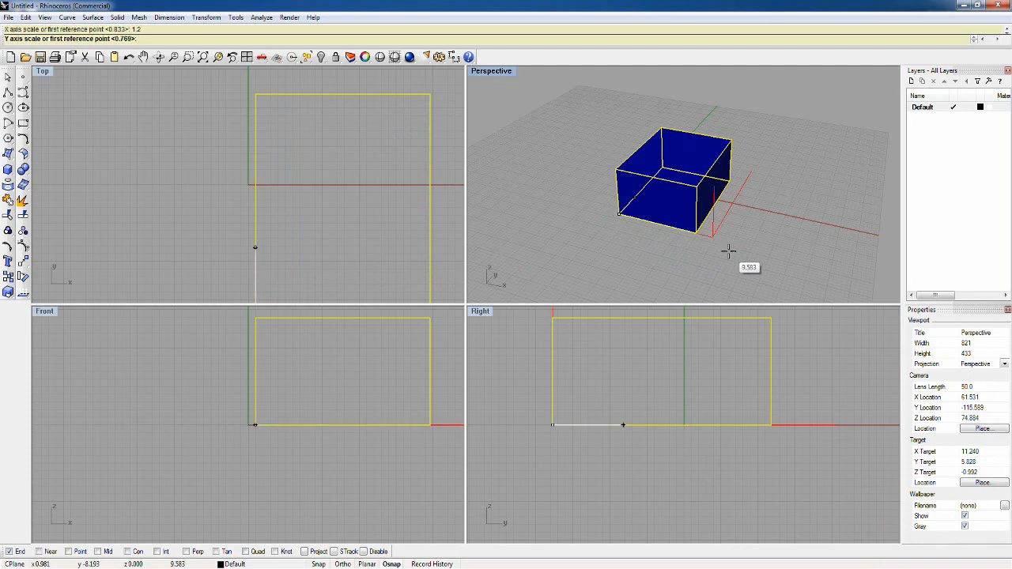
{"action": "type", "text": "1.3"}
{"action": "key", "text": "Return"}
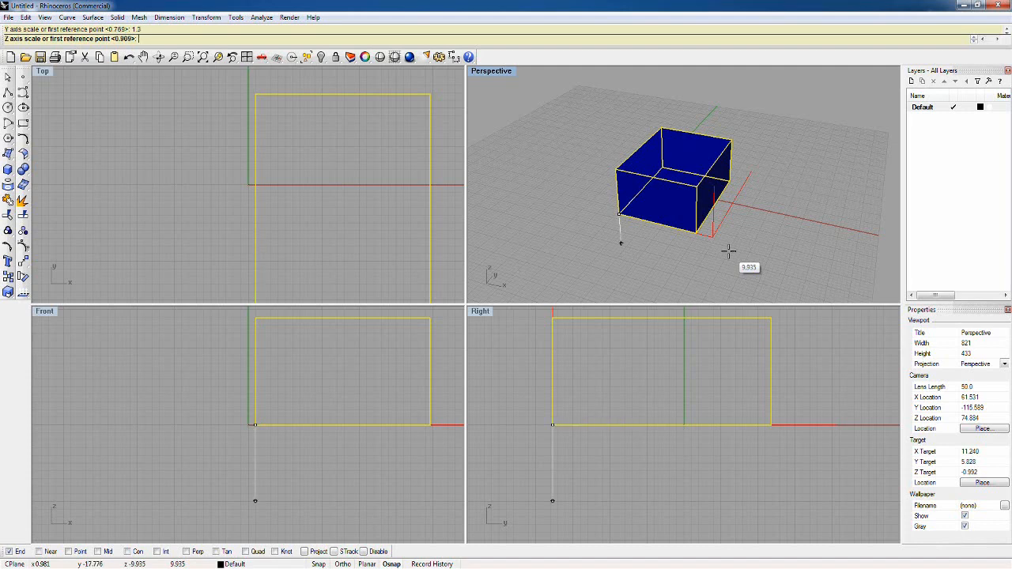
{"action": "type", "text": "1.1"}
{"action": "key", "text": "Return"}
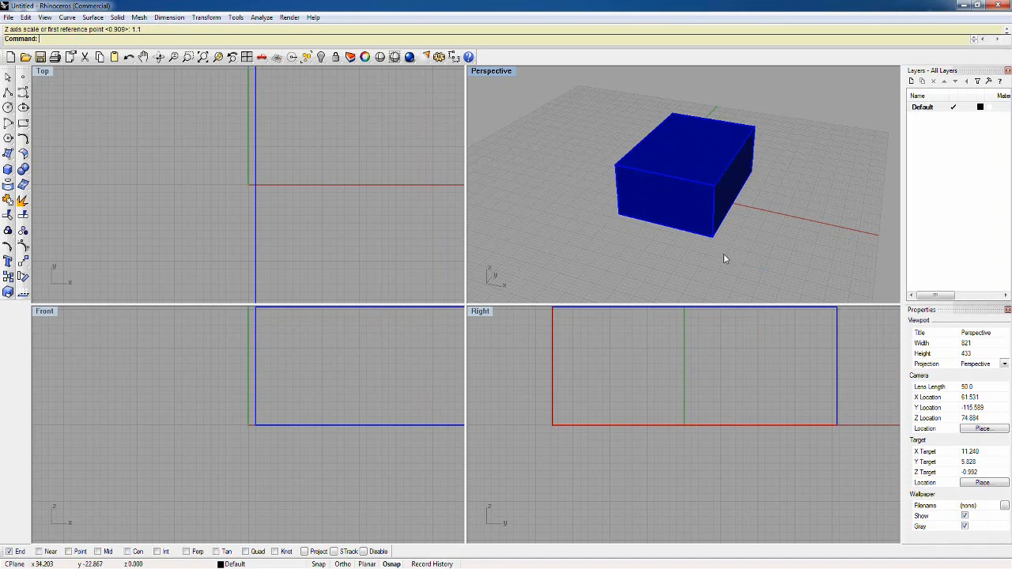
Step: Compare the red edge curves with the rescaled box's bottom edges at its lower front-right corner
{"action": "left_click", "coordinate": [712, 241]}
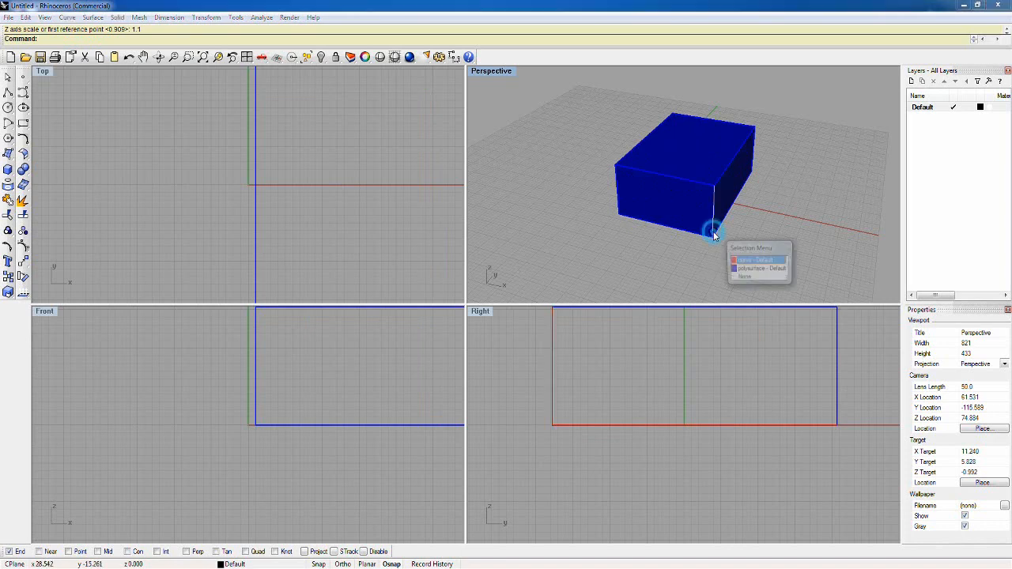
{"action": "left_click", "coordinate": [739, 265]}
{"action": "scroll", "coordinate": [717, 234], "scroll_direction": "up", "scroll_amount": 5}
{"action": "right_click_drag", "start_coordinate": [717, 234], "coordinate": [720, 213]}
{"action": "left_click", "coordinate": [720, 156]}
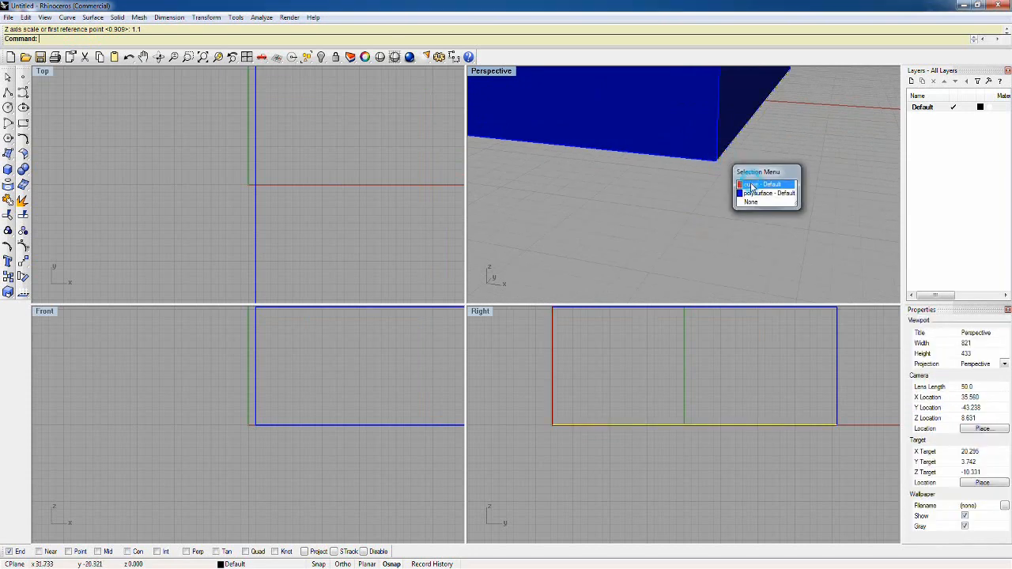
{"action": "left_click", "coordinate": [749, 183]}
{"action": "scroll", "coordinate": [307, 400], "scroll_direction": "down", "scroll_amount": 5}
{"action": "scroll", "coordinate": [361, 403], "scroll_direction": "up", "scroll_amount": 5}
{"action": "scroll", "coordinate": [361, 406], "scroll_direction": "up", "scroll_amount": 3}
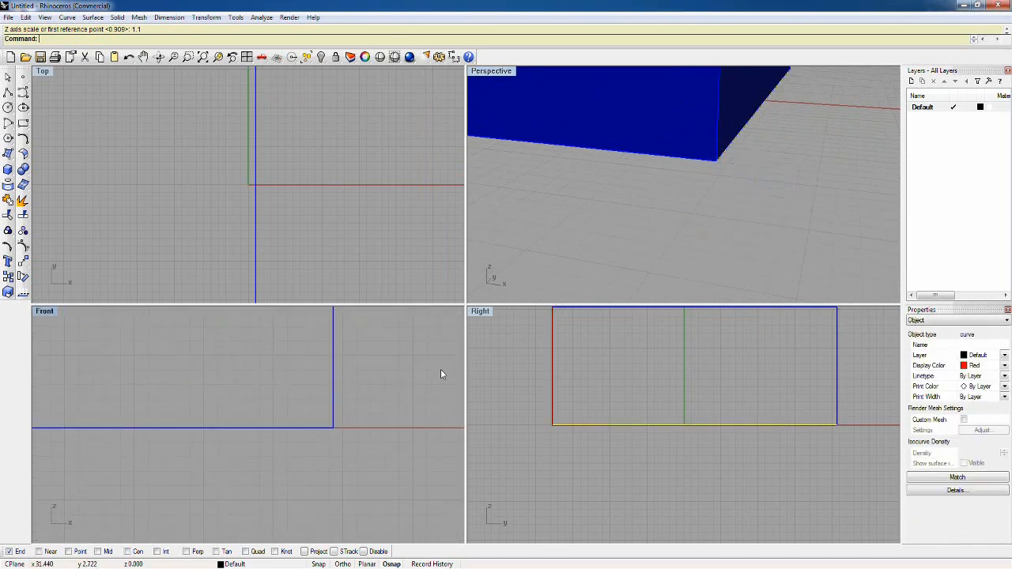
{"action": "left_click", "coordinate": [711, 161]}
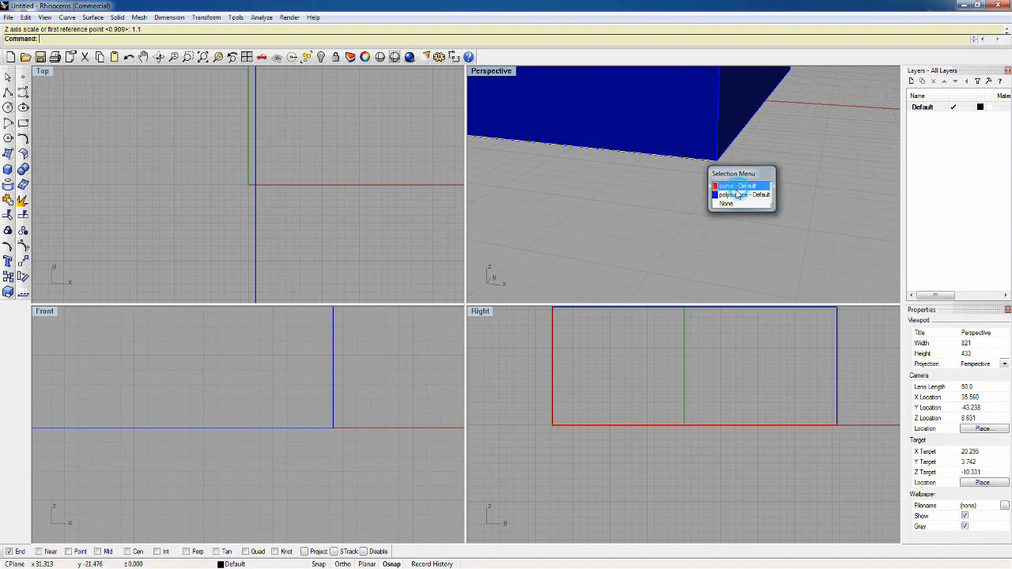
{"action": "left_click", "coordinate": [739, 185]}
{"action": "right_click_drag", "start_coordinate": [735, 189], "coordinate": [717, 230]}
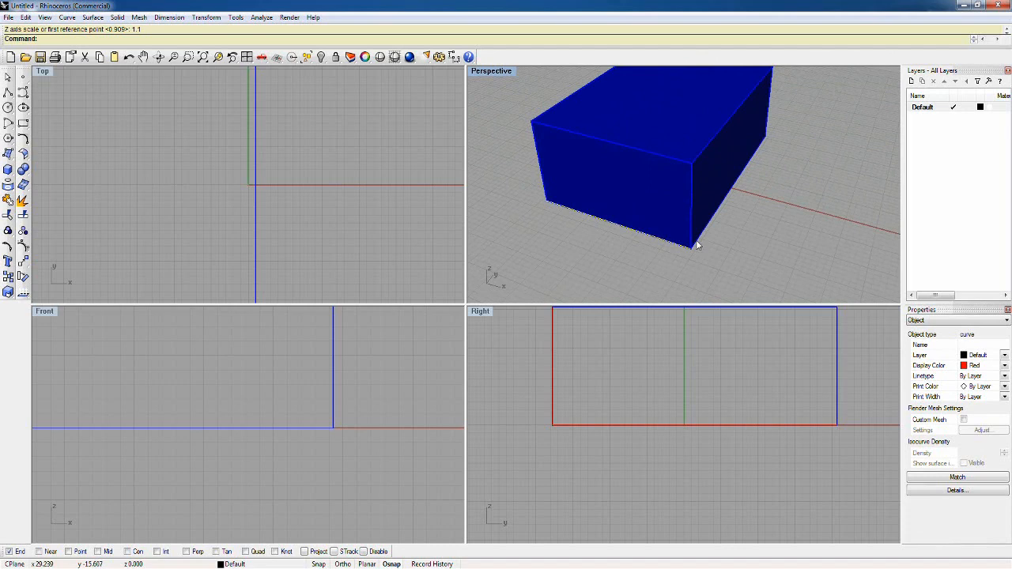
{"action": "scroll", "coordinate": [696, 245], "scroll_direction": "down", "scroll_amount": 8}
{"action": "left_click", "coordinate": [712, 233]}
Step: Delete the box and all three red edge curves from the model
{"action": "key", "text": "ctrl+a"}
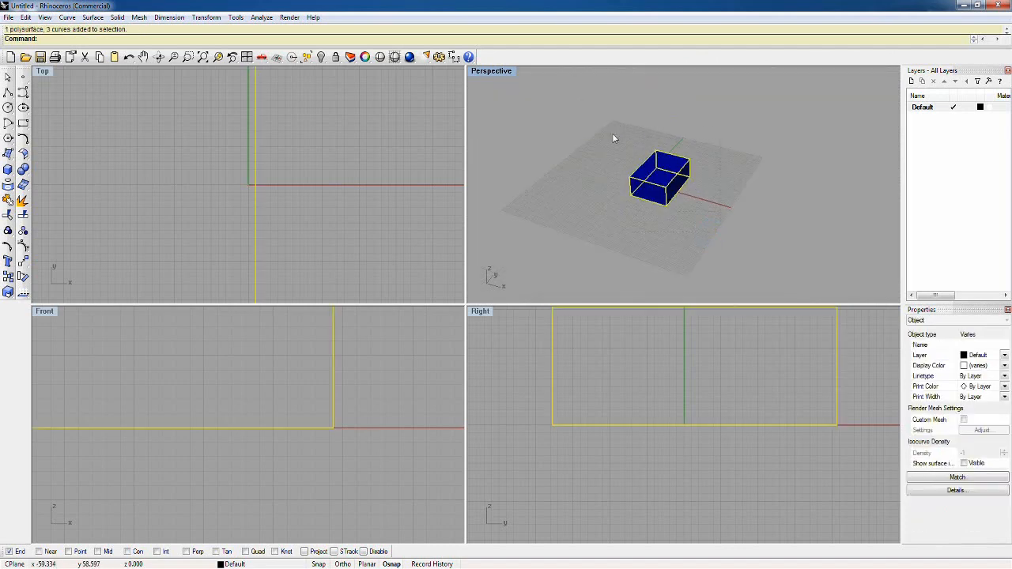
{"action": "mouse_move", "coordinate": [613, 139]}
{"action": "right_mouse_down"}
{"action": "mouse_move", "coordinate": [605, 148]}
{"action": "mouse_move", "coordinate": [620, 155]}
{"action": "right_mouse_up"}
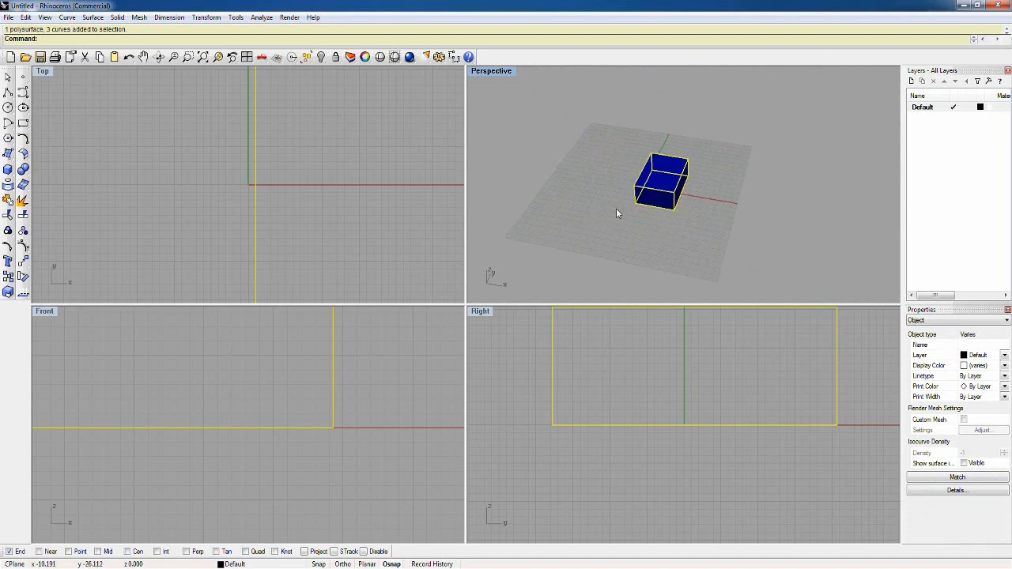
{"action": "key", "text": "Delete"}
Step: Draw an open, arc-like degree-3 curve with four control points in the Top view, just beside the Y axis
{"action": "right_click_drag", "start_coordinate": [255, 180], "coordinate": [274, 216]}
{"action": "left_click", "coordinate": [23, 92]}
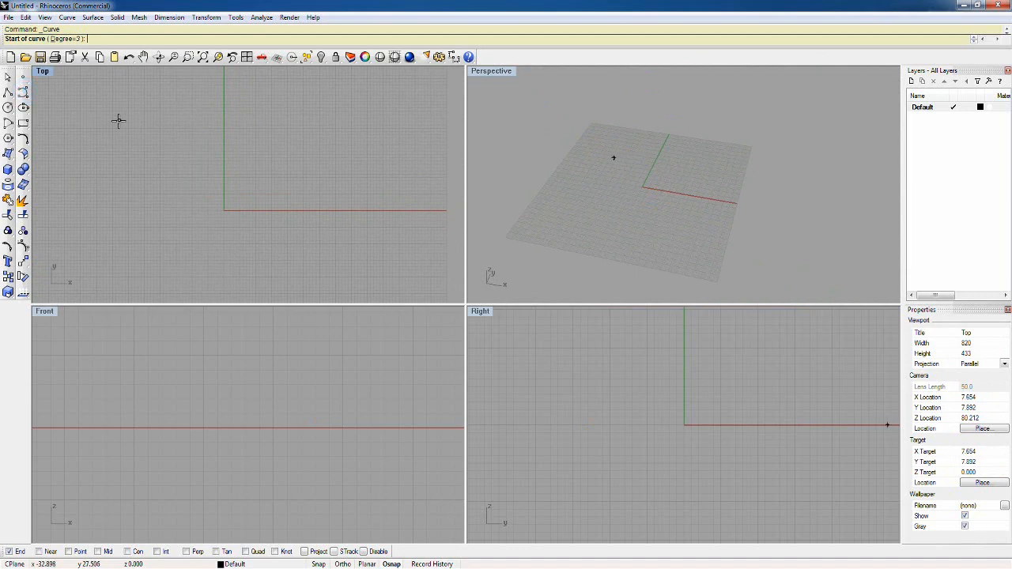
{"action": "left_click", "coordinate": [247, 99]}
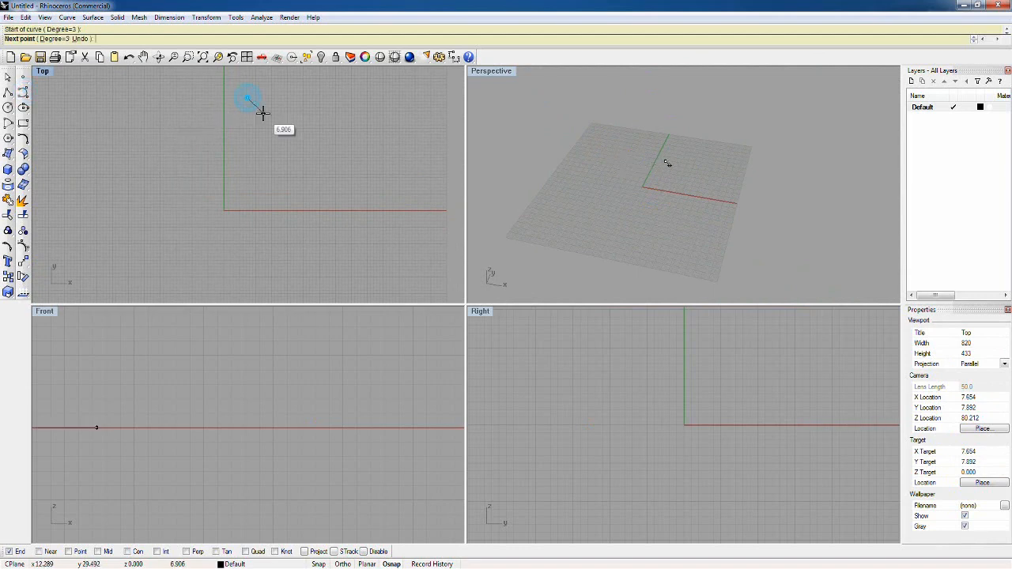
{"action": "left_click", "coordinate": [265, 115]}
{"action": "left_click", "coordinate": [263, 143]}
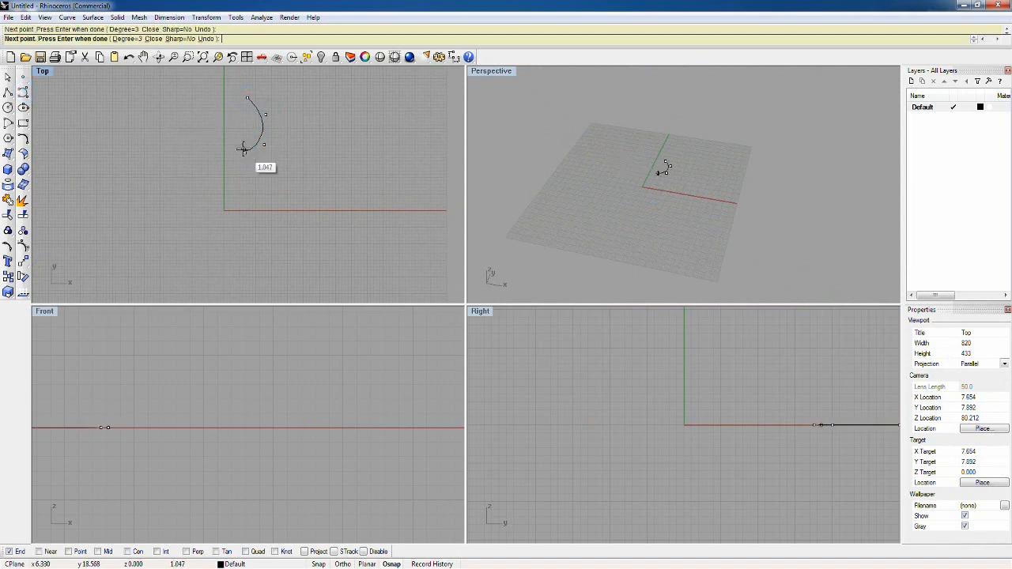
{"action": "left_click", "coordinate": [241, 153]}
{"action": "key", "text": "Return"}
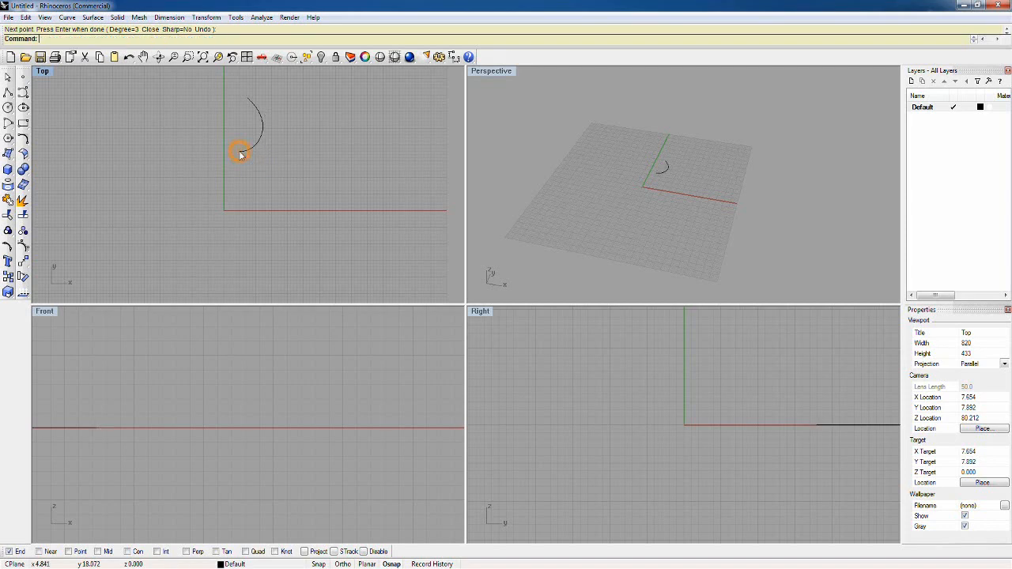
Step: Draw a long wavy degree-3 curve with five control points in the Front view, above the X axis
{"action": "scroll", "coordinate": [244, 384], "scroll_direction": "down", "scroll_amount": 2}
{"action": "right_click_drag", "start_coordinate": [287, 377], "coordinate": [185, 391]}
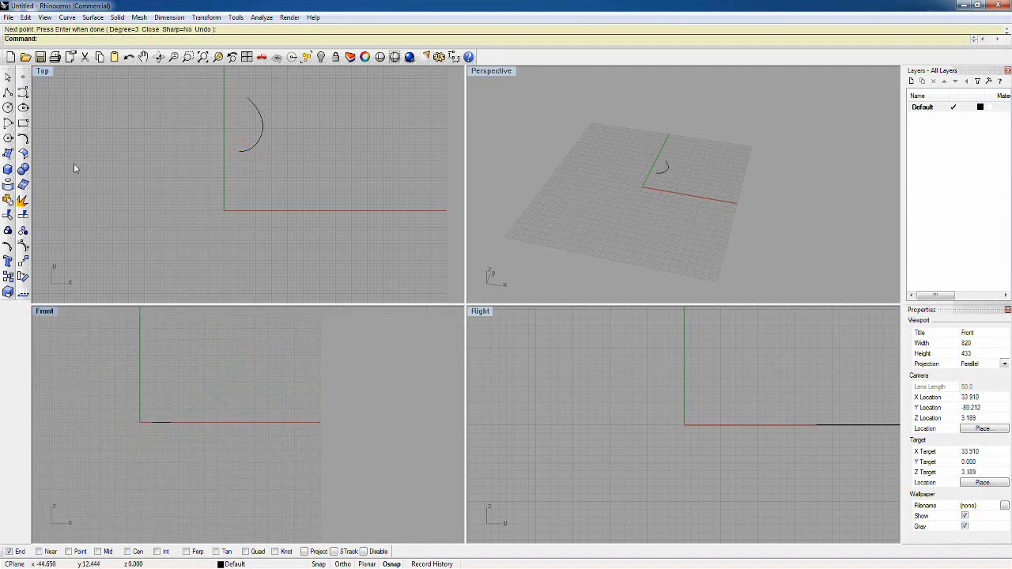
{"action": "left_click", "coordinate": [23, 93]}
{"action": "left_click", "coordinate": [149, 346]}
{"action": "left_click", "coordinate": [185, 369]}
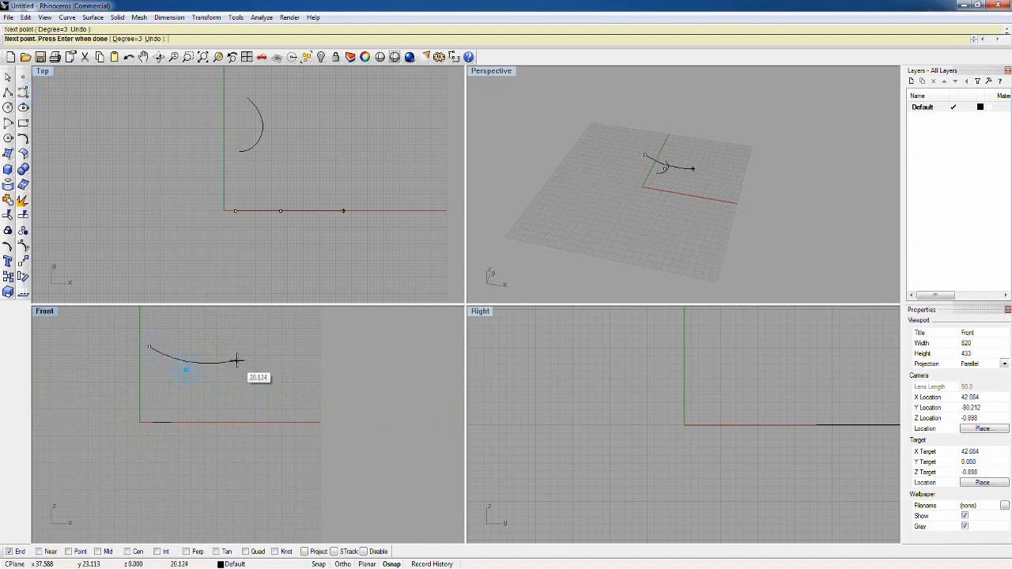
{"action": "left_click", "coordinate": [241, 355]}
{"action": "left_click", "coordinate": [269, 337]}
{"action": "left_click", "coordinate": [312, 335]}
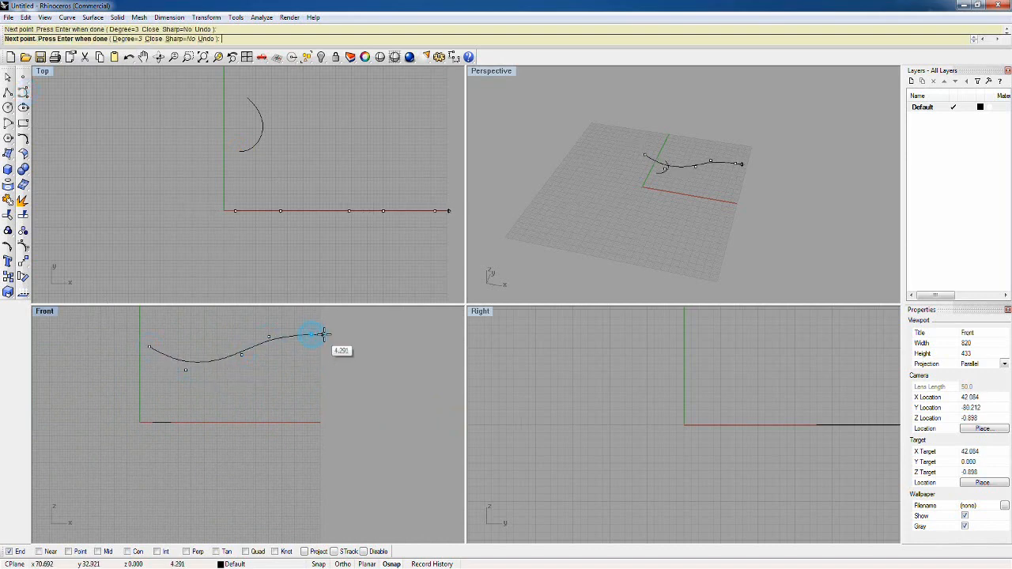
Step: Copy the wavy curve straight down by about 9.8 units in the Front view with Ortho on
{"action": "left_click", "coordinate": [239, 352]}
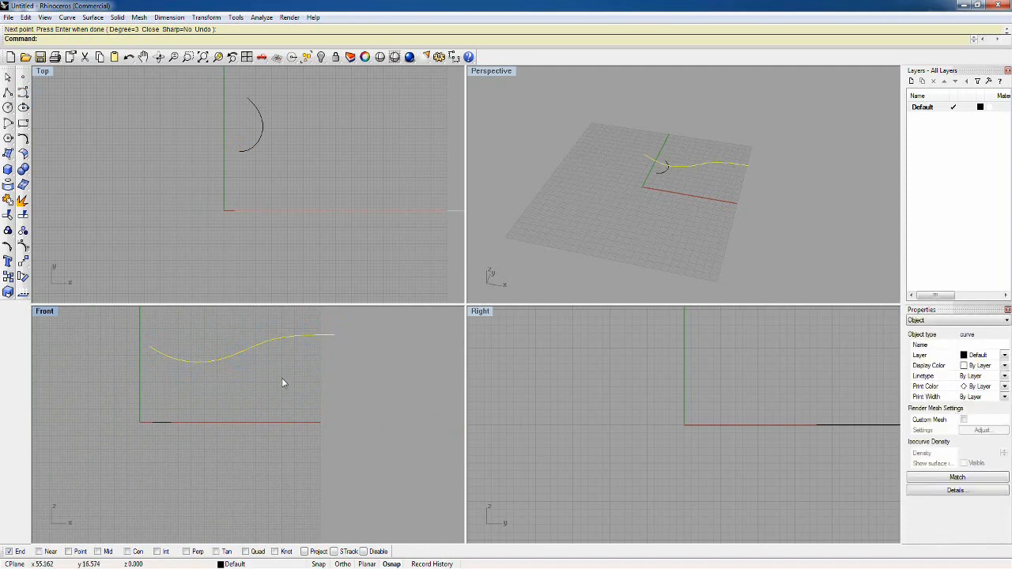
{"action": "type", "text": "c"}
{"action": "key", "text": "Return"}
{"action": "left_click", "coordinate": [361, 361]}
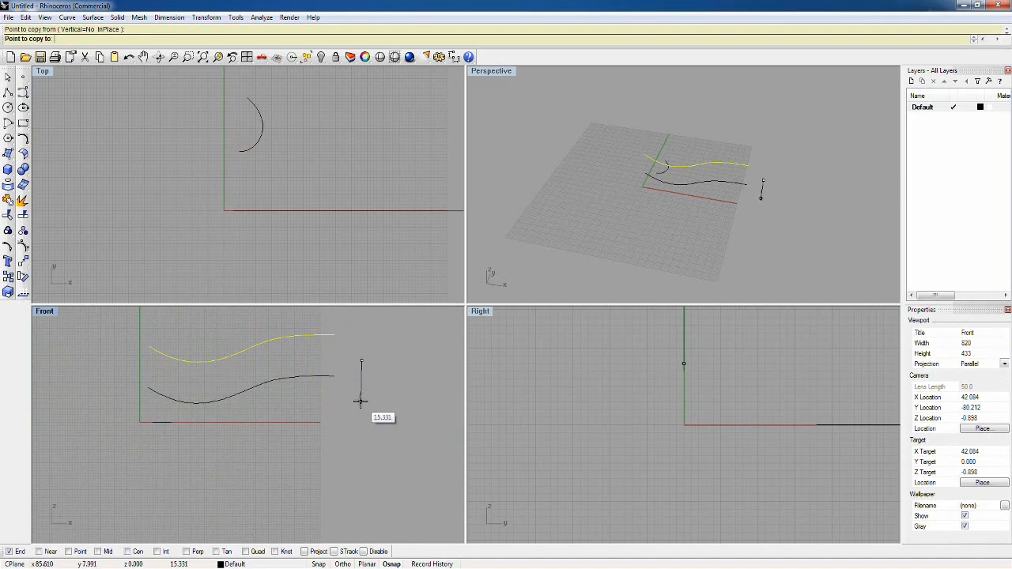
{"action": "key", "text": "F8"}
{"action": "left_click", "coordinate": [361, 386]}
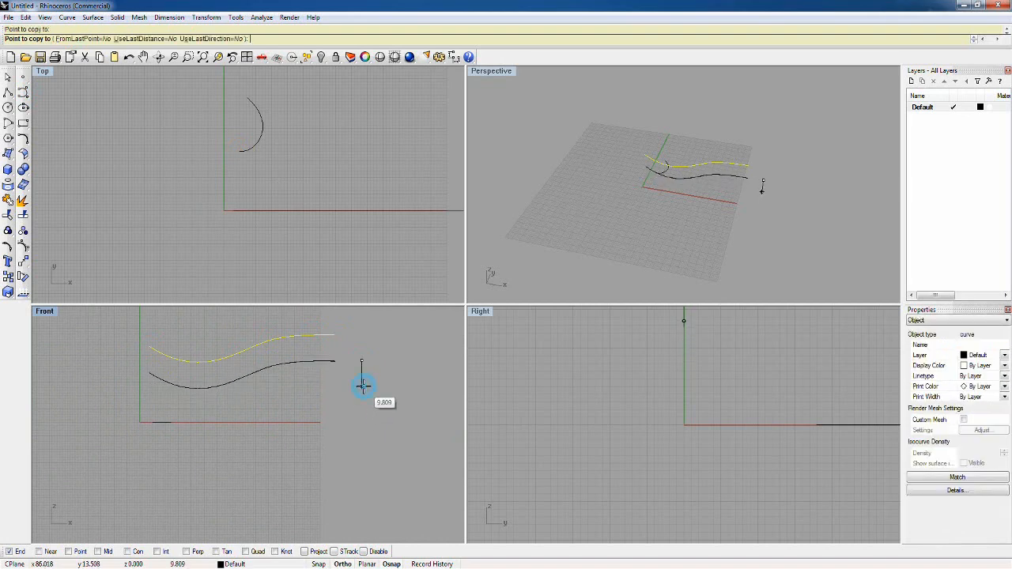
{"action": "key", "text": "Return"}
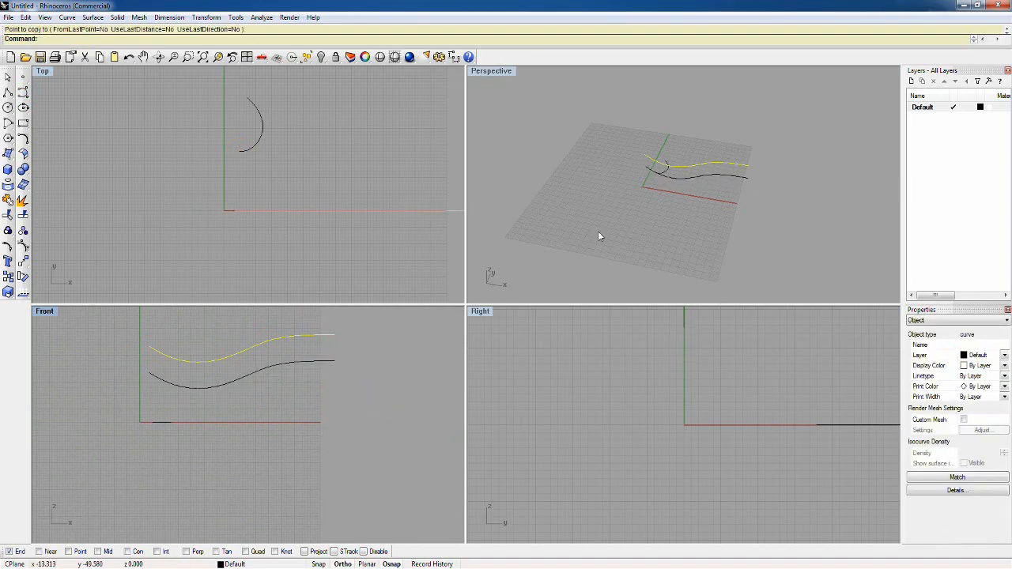
Step: Examine the arc-like curve and the two wavy curves in the Top and Perspective views, with the selection cleared
{"action": "scroll", "coordinate": [647, 164], "scroll_direction": "up", "scroll_amount": 2}
{"action": "right_click_drag", "start_coordinate": [504, 120], "coordinate": [539, 165]}
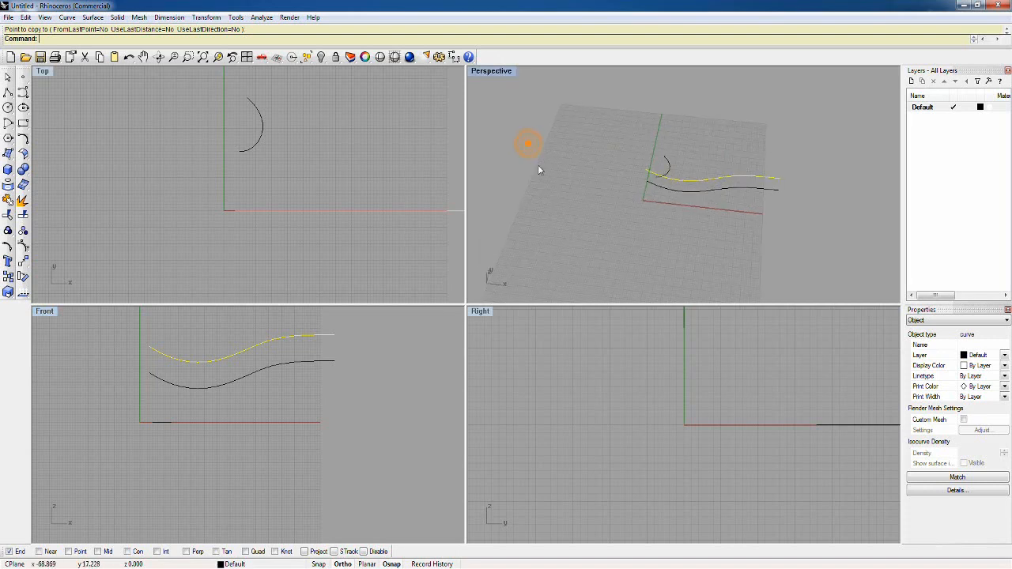
{"action": "scroll", "coordinate": [369, 200], "scroll_direction": "down", "scroll_amount": 7}
{"action": "right_click_drag", "start_coordinate": [342, 233], "coordinate": [371, 232]}
{"action": "scroll", "coordinate": [346, 170], "scroll_direction": "up", "scroll_amount": 6}
{"action": "scroll", "coordinate": [340, 201], "scroll_direction": "up", "scroll_amount": 4}
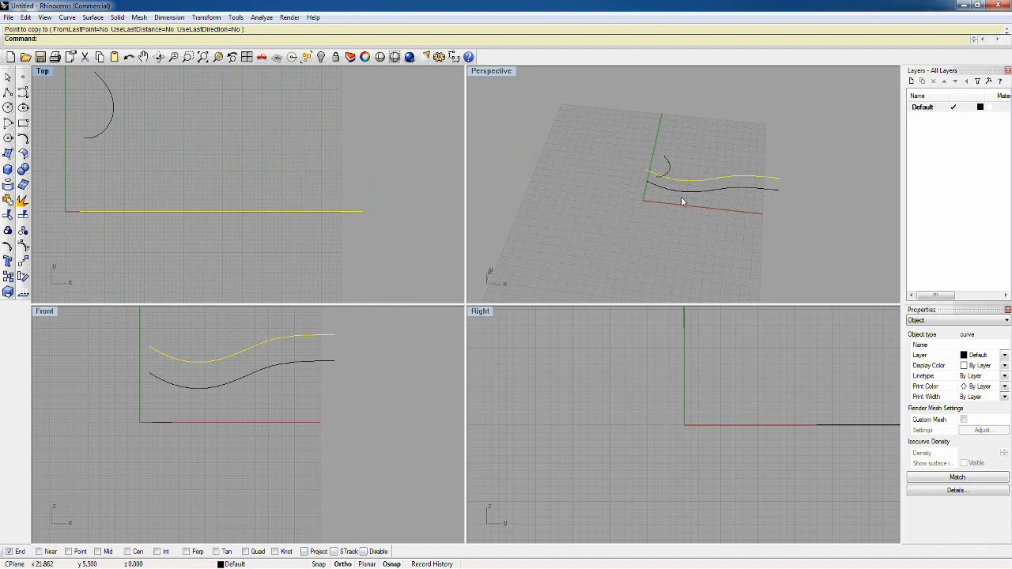
{"action": "scroll", "coordinate": [692, 172], "scroll_direction": "down", "scroll_amount": 6}
{"action": "scroll", "coordinate": [694, 167], "scroll_direction": "up", "scroll_amount": 8}
{"action": "right_click_drag", "start_coordinate": [655, 191], "coordinate": [606, 142]}
{"action": "left_click", "coordinate": [649, 209]}
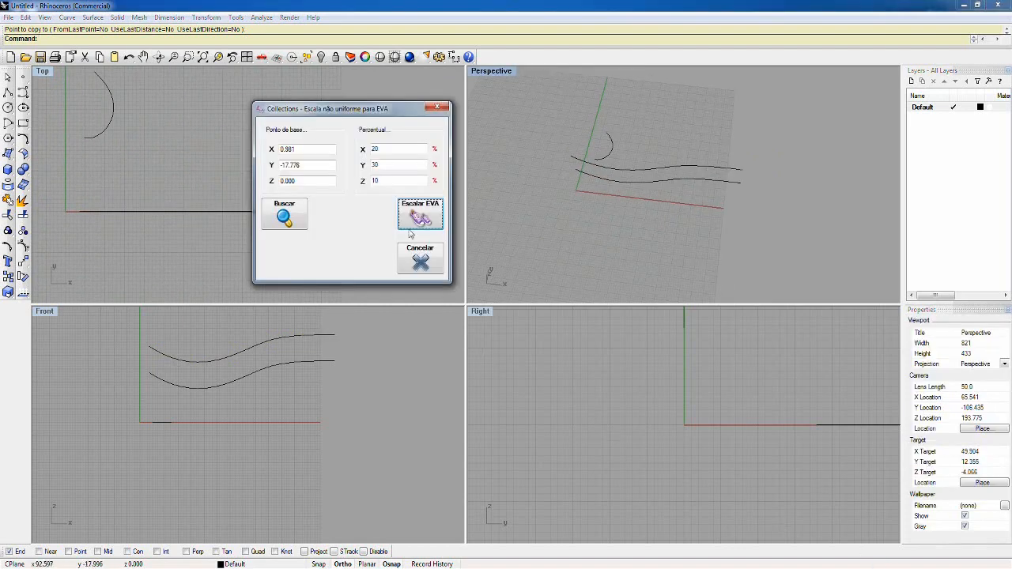
Step: Cancel the non-uniform EVA scaling and open the Orientar Modelo utility, placing its dialog clear of the Perspective view
{"action": "left_click", "coordinate": [418, 259]}
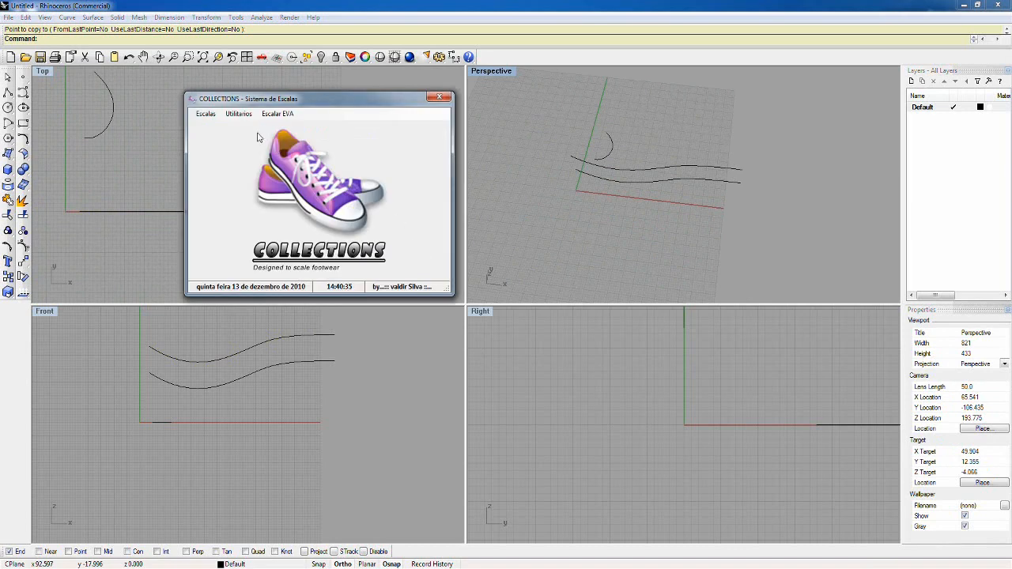
{"action": "left_click", "coordinate": [239, 114]}
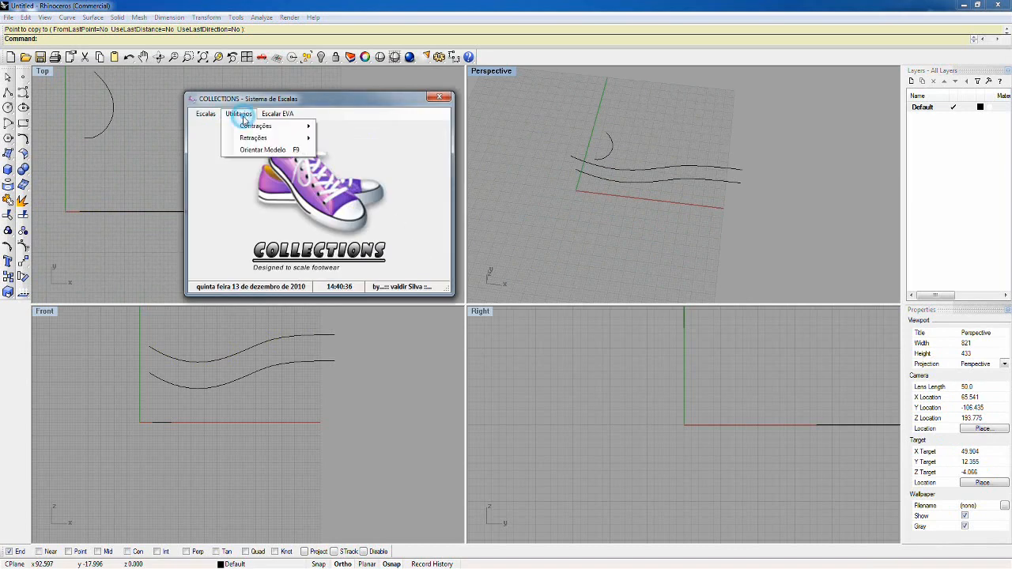
{"action": "left_click", "coordinate": [269, 150]}
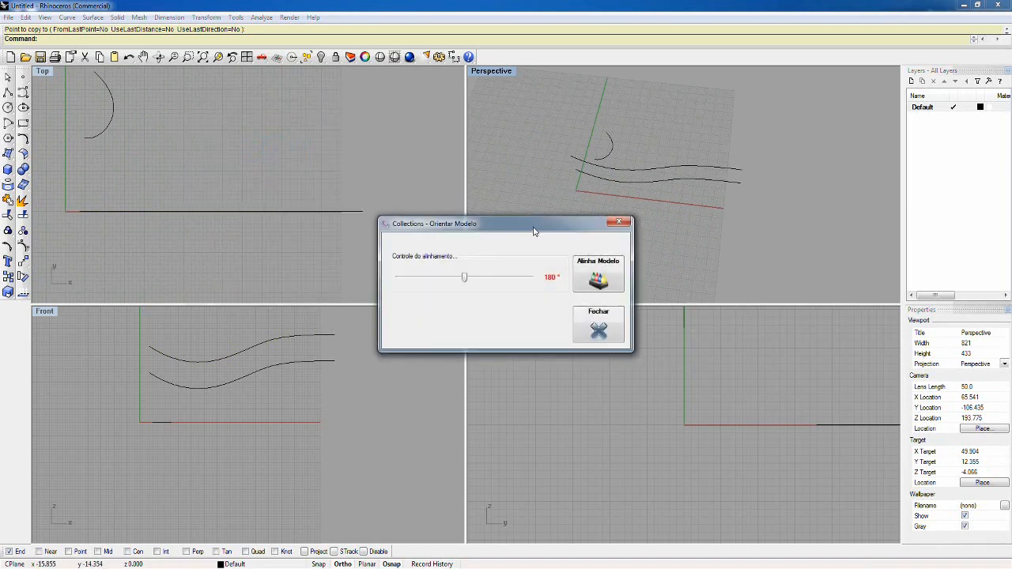
{"action": "left_click_drag", "start_coordinate": [525, 228], "coordinate": [333, 124]}
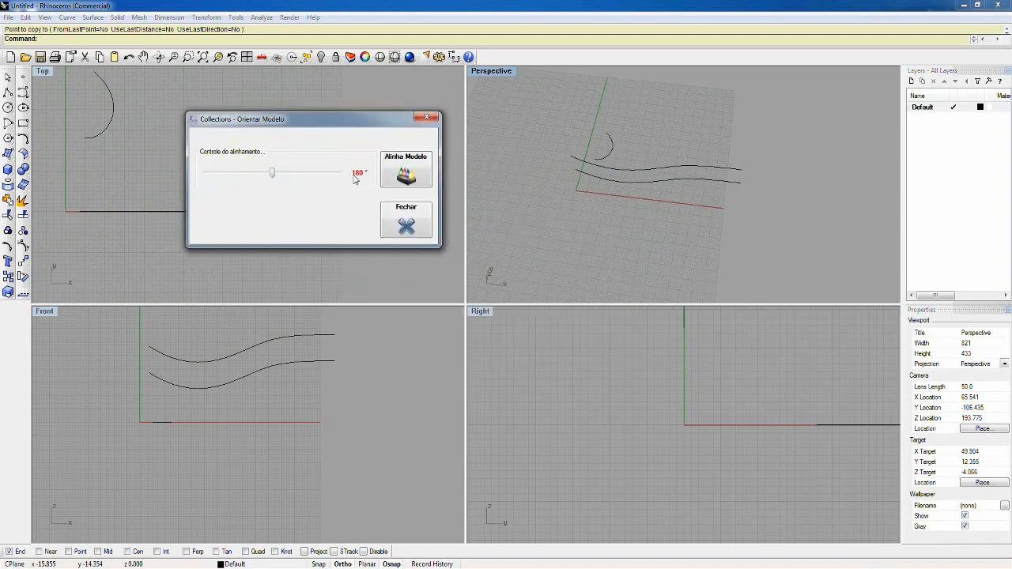
Step: Align the arc with Alinha Modelo, using its two endpoints as base points and the wavy curves' right ends, lower first, as targets
{"action": "left_click", "coordinate": [408, 166]}
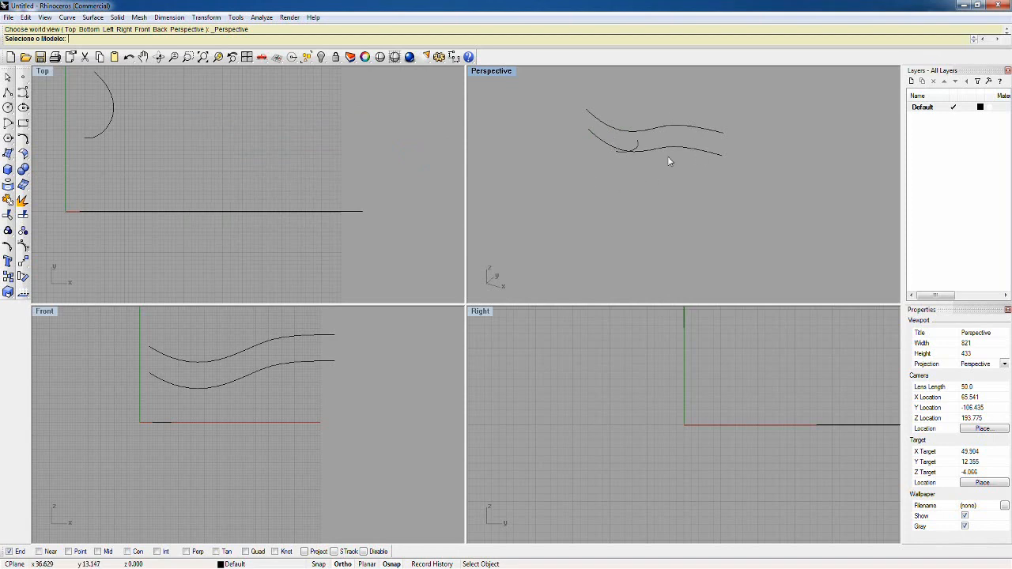
{"action": "left_click", "coordinate": [638, 129]}
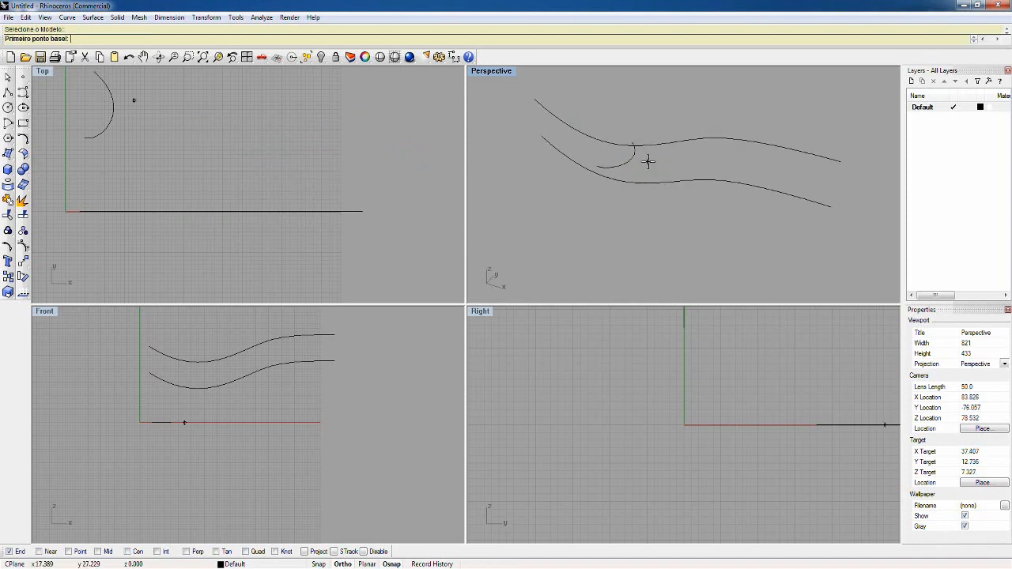
{"action": "left_click", "coordinate": [599, 165]}
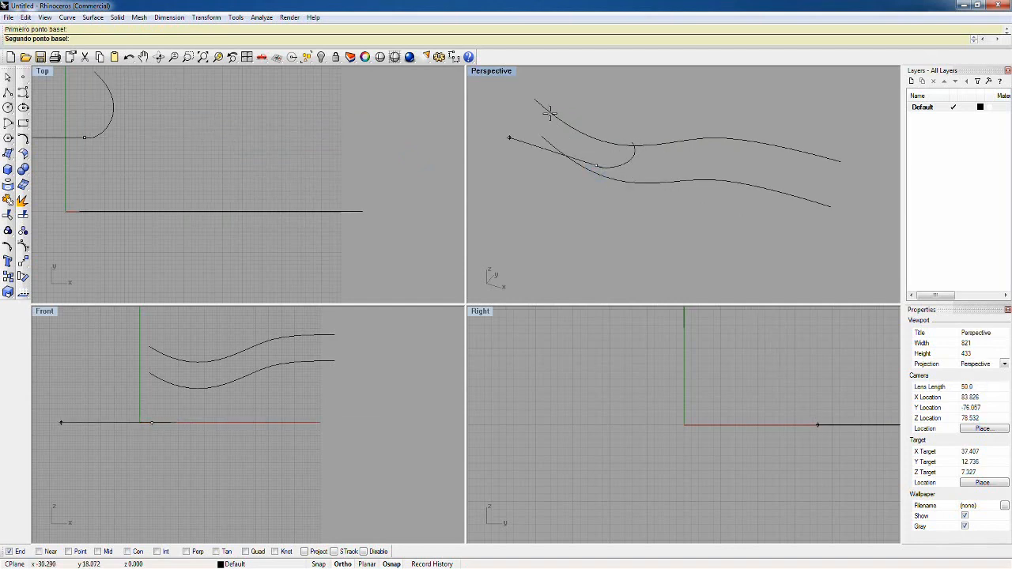
{"action": "left_click", "coordinate": [631, 137]}
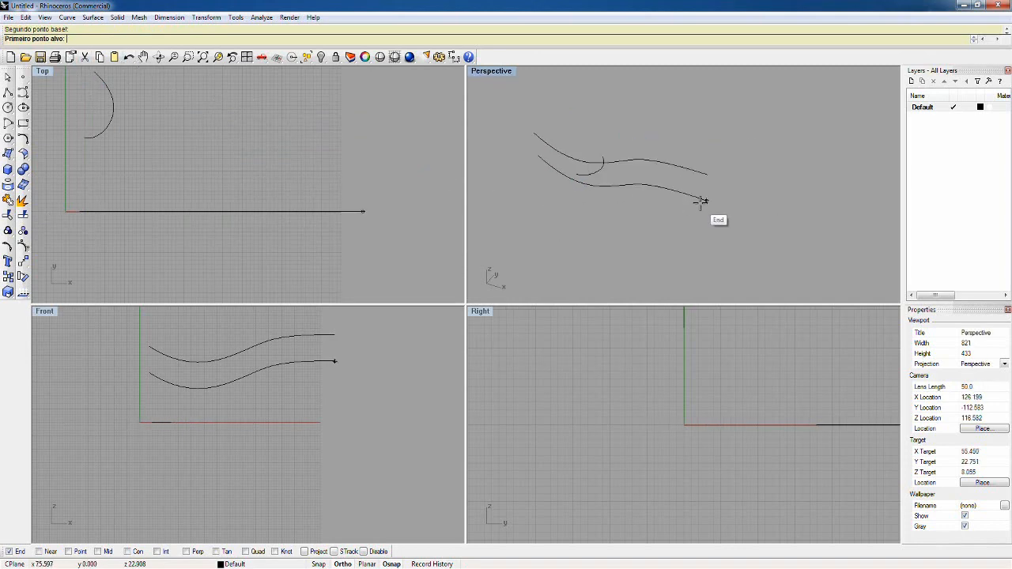
{"action": "left_click", "coordinate": [703, 200]}
{"action": "left_click", "coordinate": [706, 175]}
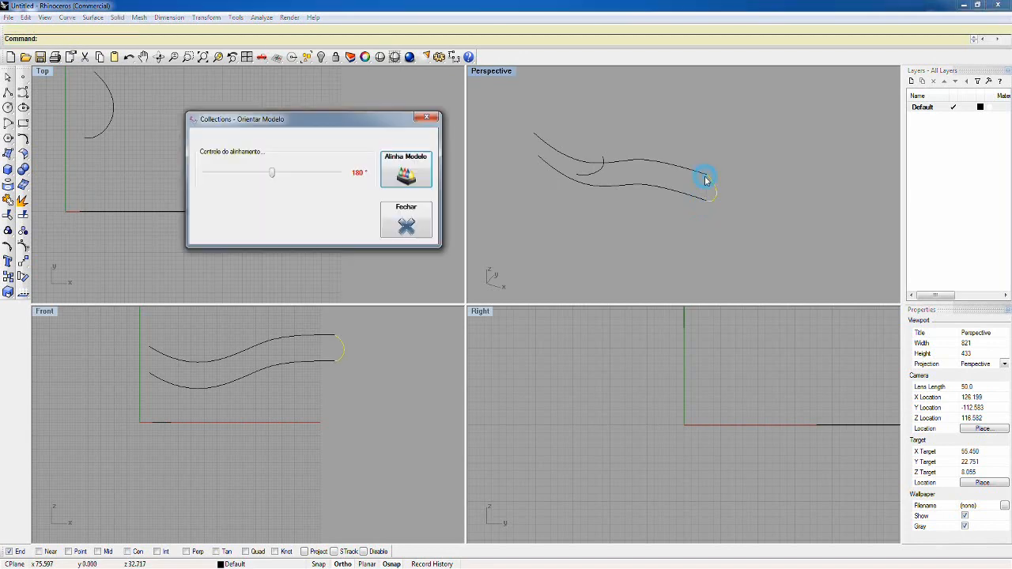
Step: Set the alignment control to 189° so the aligned arc lies in the wavy curves' plane, and close Orientar Modelo
{"action": "left_click_drag", "start_coordinate": [375, 120], "coordinate": [682, 219]}
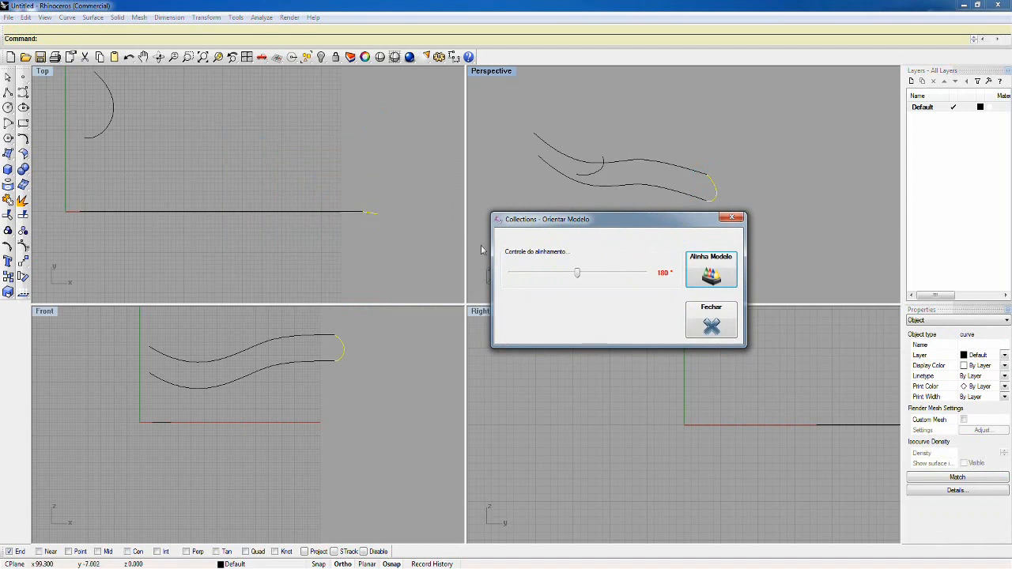
{"action": "mouse_move", "coordinate": [580, 275]}
{"action": "left_mouse_down"}
{"action": "mouse_move", "coordinate": [565, 275]}
{"action": "mouse_move", "coordinate": [608, 274]}
{"action": "mouse_move", "coordinate": [544, 276]}
{"action": "mouse_move", "coordinate": [594, 277]}
{"action": "left_mouse_up"}
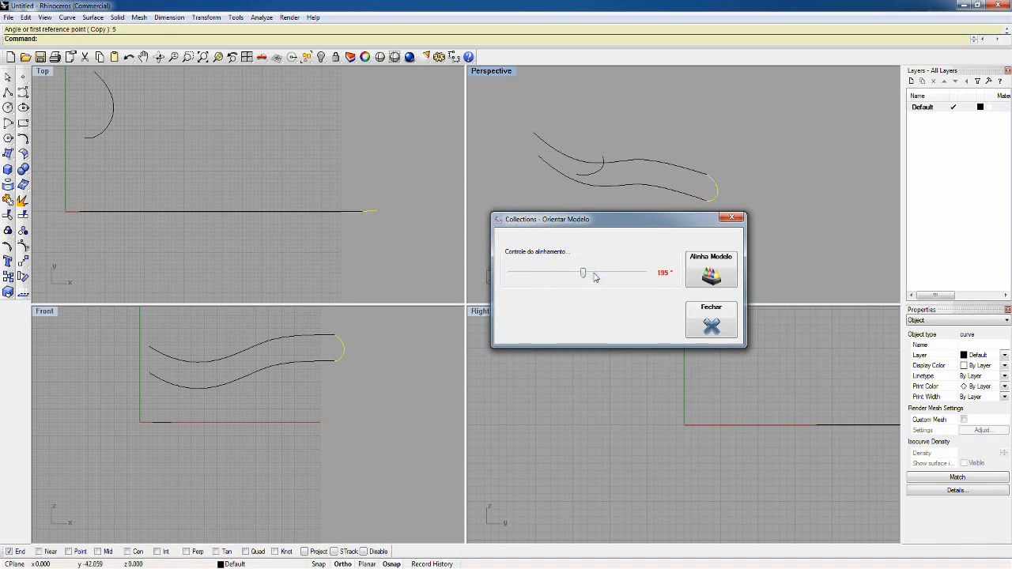
{"action": "left_click", "coordinate": [595, 277]}
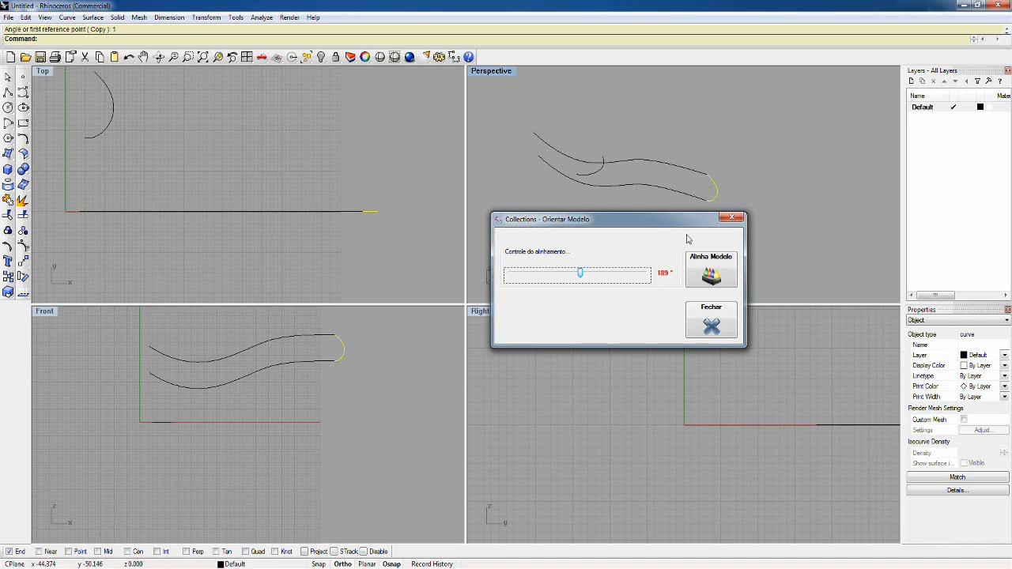
{"action": "left_click", "coordinate": [731, 216]}
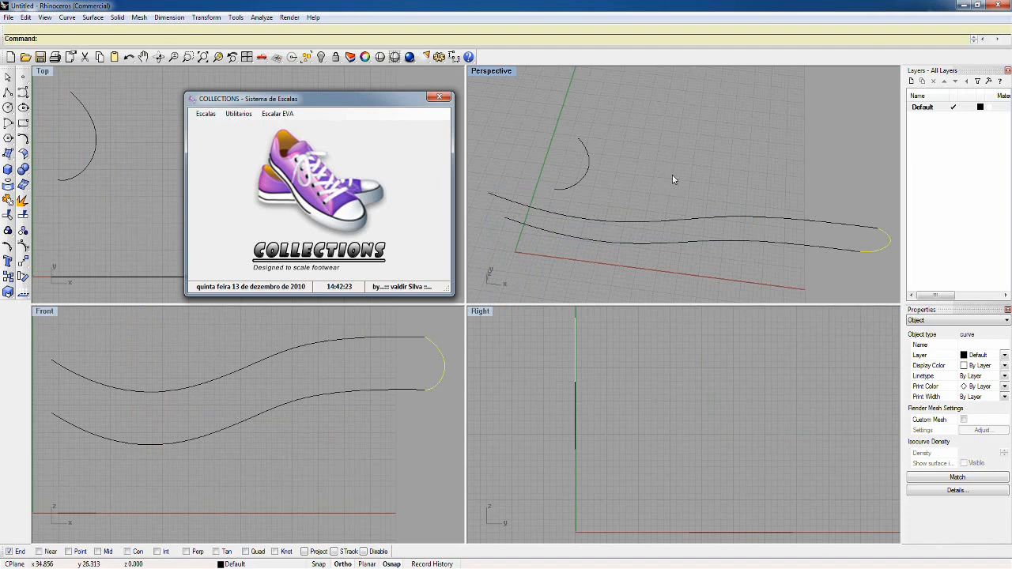
Step: Maximize the Perspective viewport and inspect the aligned arc closing the right ends of the wavy curves
{"action": "double_click", "coordinate": [494, 74]}
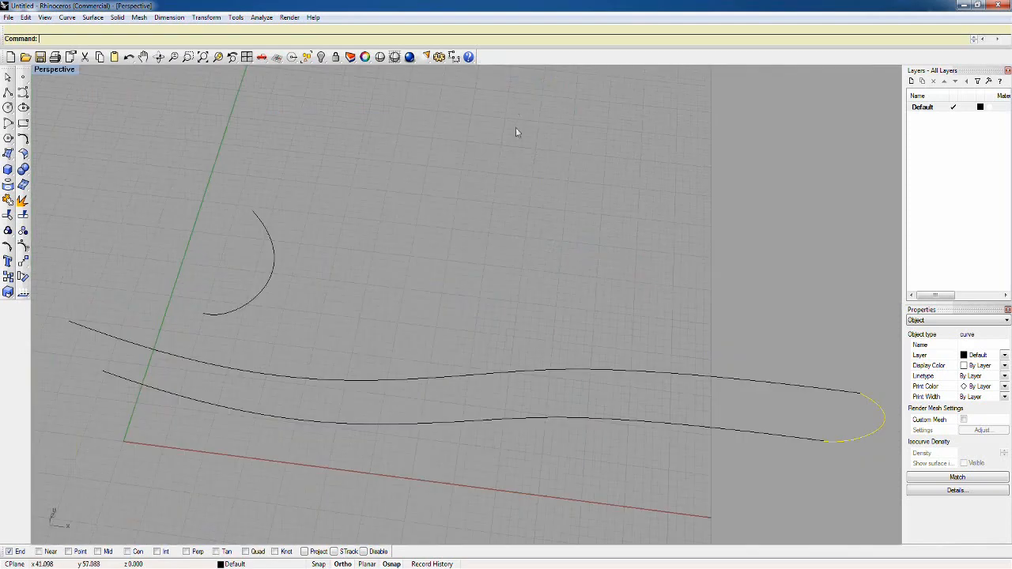
{"action": "right_click_drag", "start_coordinate": [517, 133], "coordinate": [412, 160]}
{"action": "scroll", "coordinate": [502, 201], "scroll_direction": "down", "scroll_amount": 6}
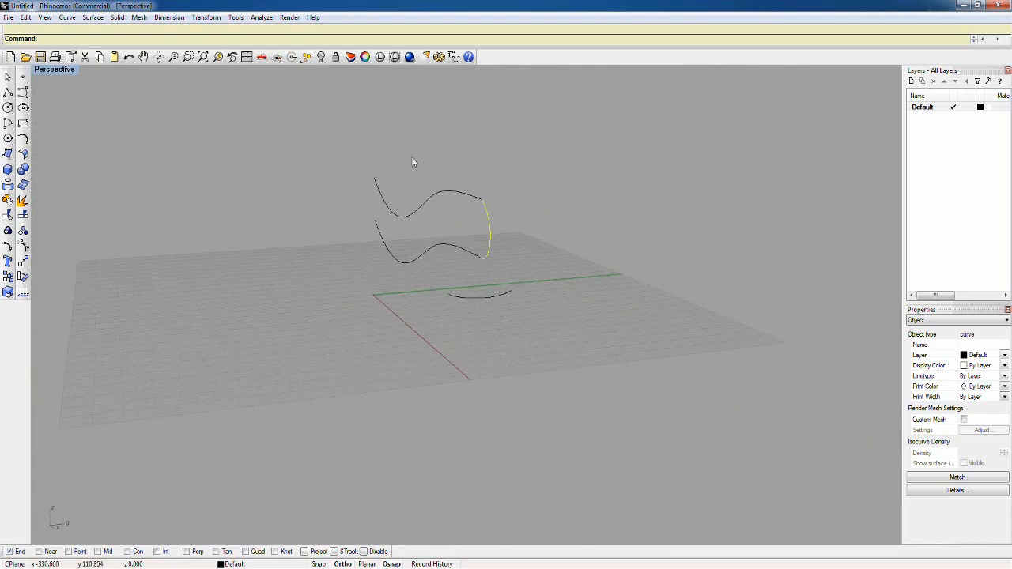
{"action": "right_click_drag", "start_coordinate": [513, 247], "coordinate": [558, 276]}
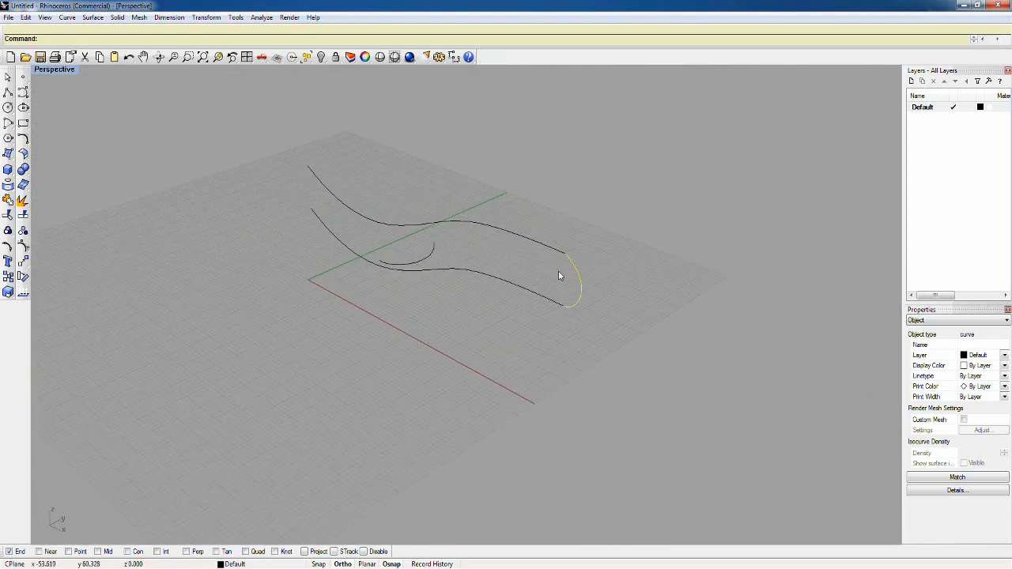
Step: Try to orient the original arc by its two endpoints onto the wavy curves' open left ends without scaling, and undo it
{"action": "left_click", "coordinate": [432, 253]}
{"action": "left_click", "coordinate": [22, 265]}
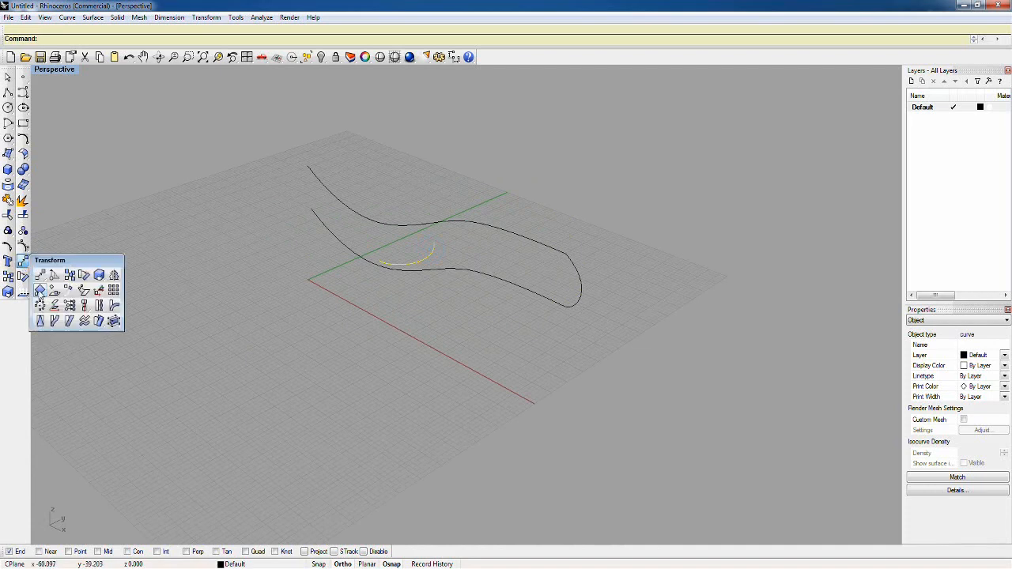
{"action": "left_click", "coordinate": [39, 290]}
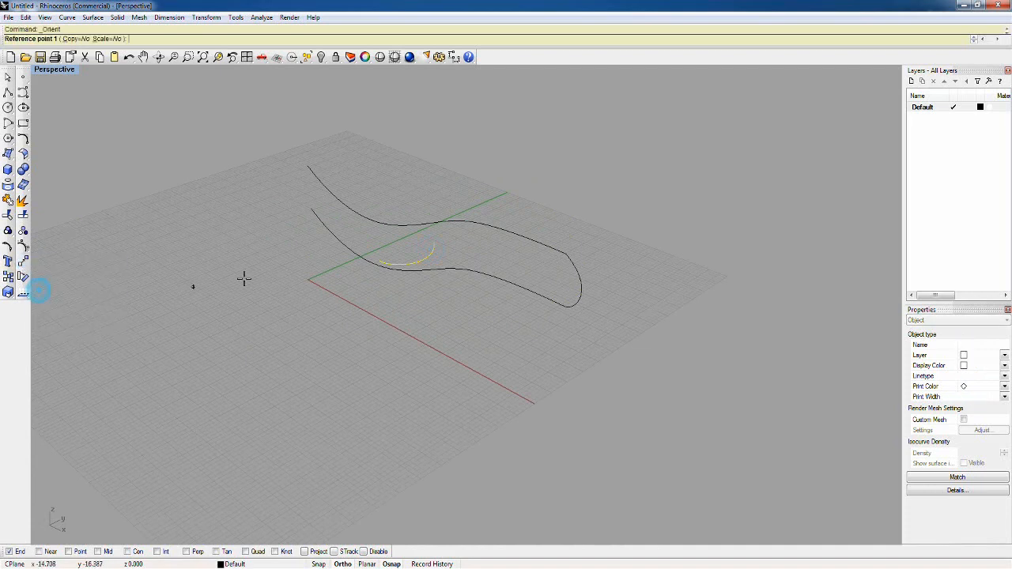
{"action": "scroll", "coordinate": [451, 256], "scroll_direction": "up", "scroll_amount": 3}
{"action": "left_click", "coordinate": [331, 267]}
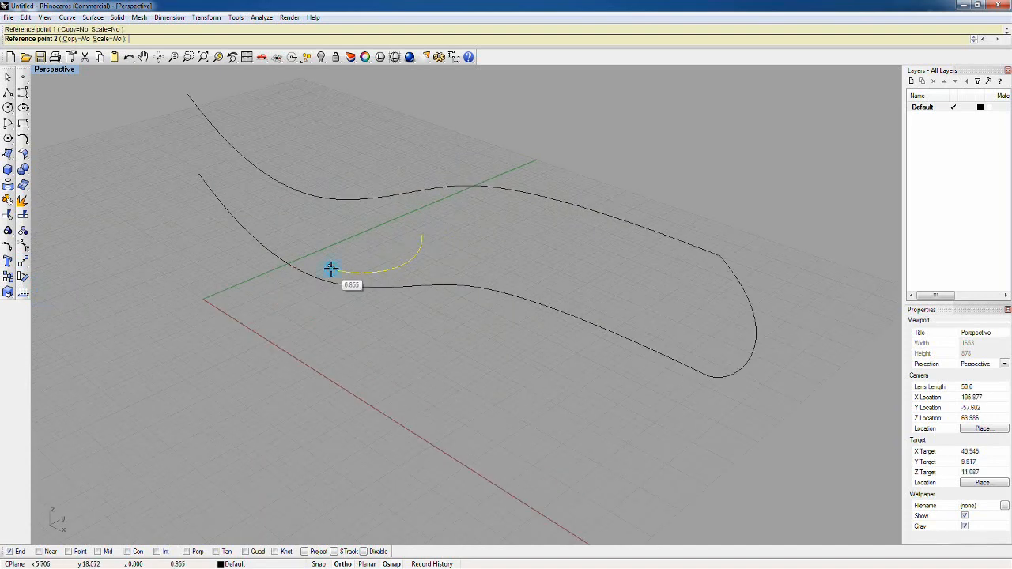
{"action": "left_click", "coordinate": [421, 236]}
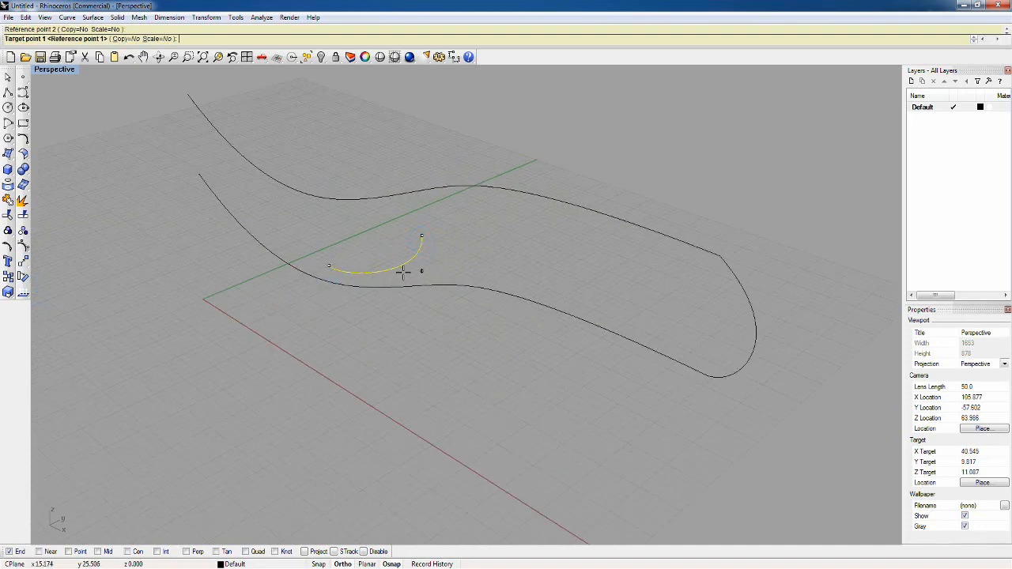
{"action": "left_click", "coordinate": [199, 174]}
{"action": "left_click", "coordinate": [188, 93]}
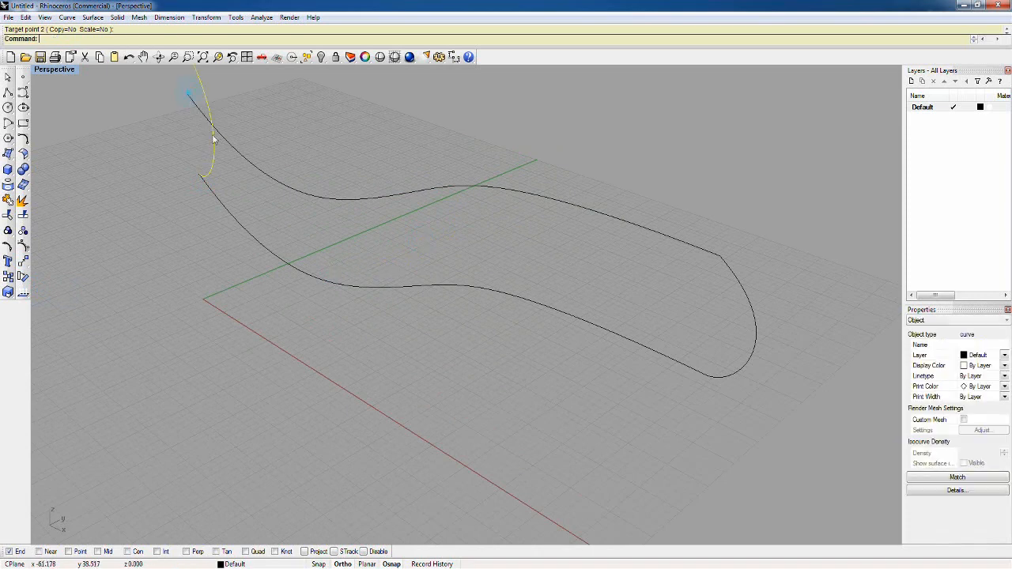
{"action": "scroll", "coordinate": [355, 246], "scroll_direction": "down", "scroll_amount": 2}
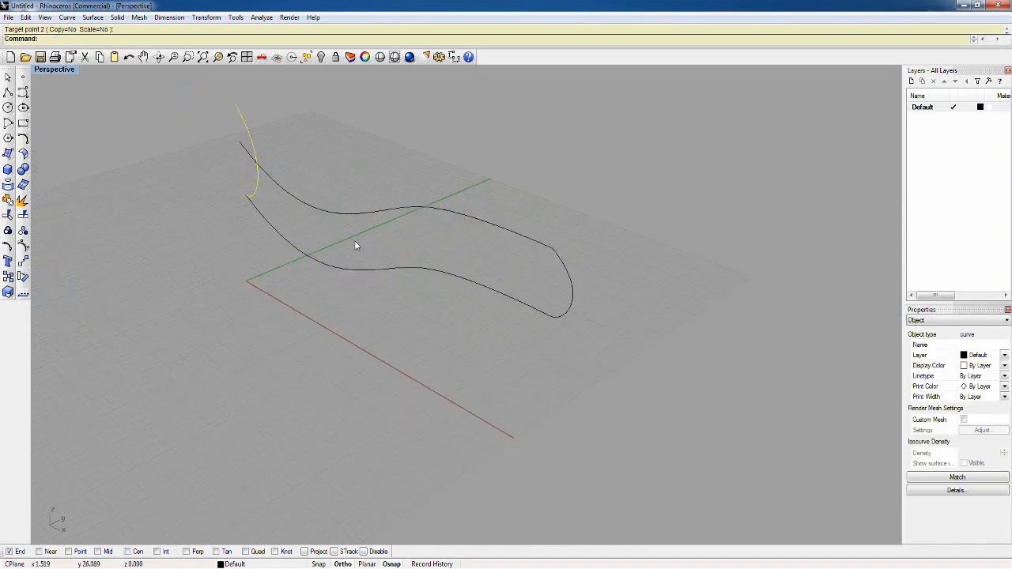
{"action": "left_click", "coordinate": [129, 57]}
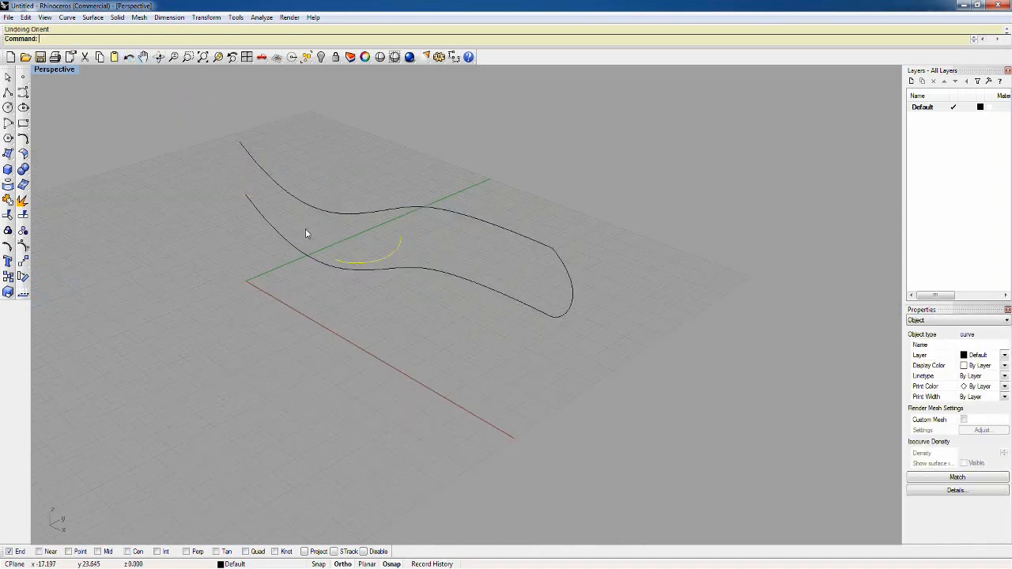
Step: Orient a copy of the original arc from its two endpoints onto the wavy curves' left ends, with Scale=3D and Copy=Yes
{"action": "left_click", "coordinate": [26, 248]}
{"action": "left_click", "coordinate": [40, 288]}
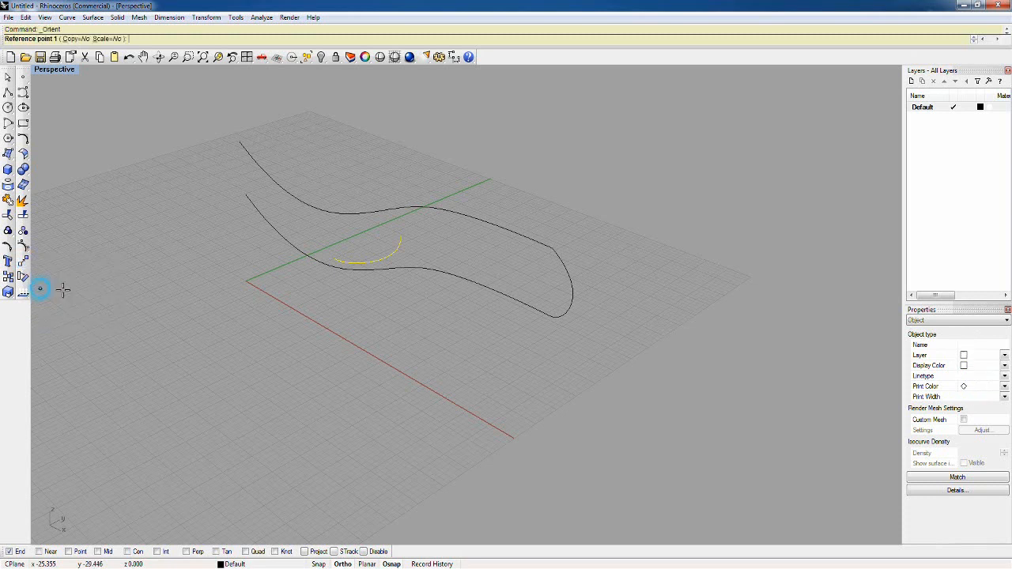
{"action": "left_click", "coordinate": [335, 258]}
{"action": "left_click", "coordinate": [402, 237]}
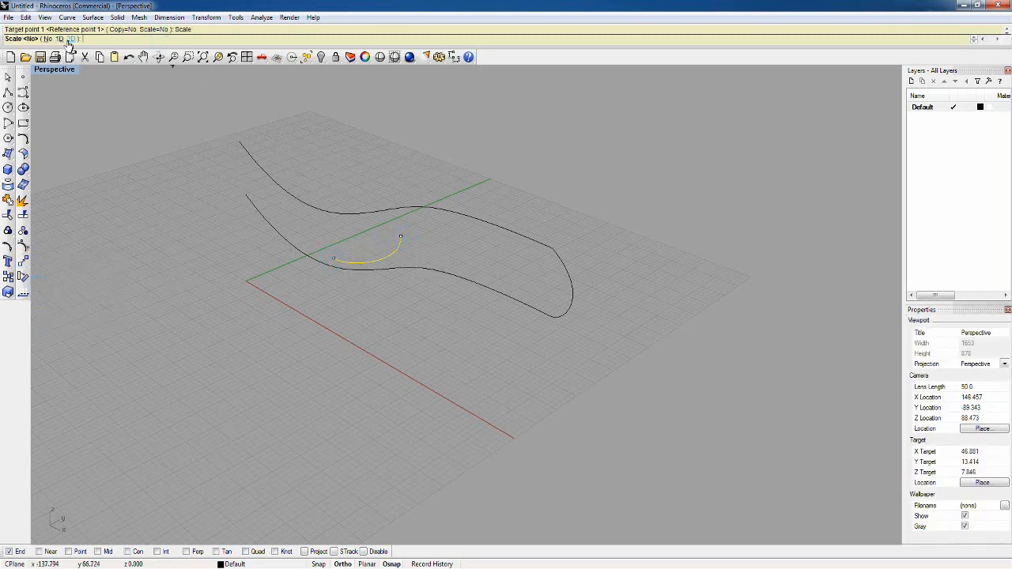
{"action": "left_click", "coordinate": [71, 39]}
{"action": "left_click", "coordinate": [123, 39]}
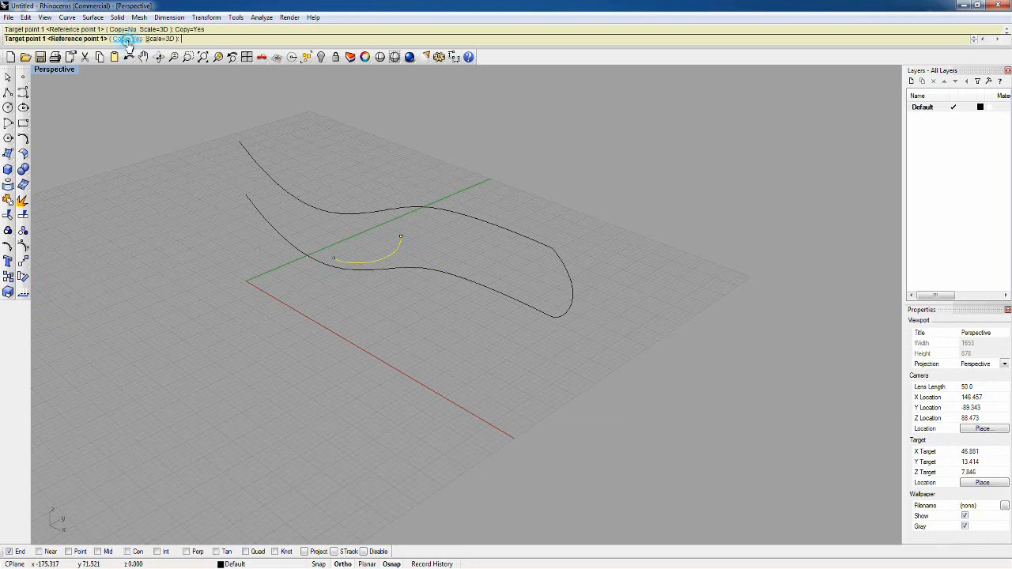
{"action": "left_click", "coordinate": [246, 196]}
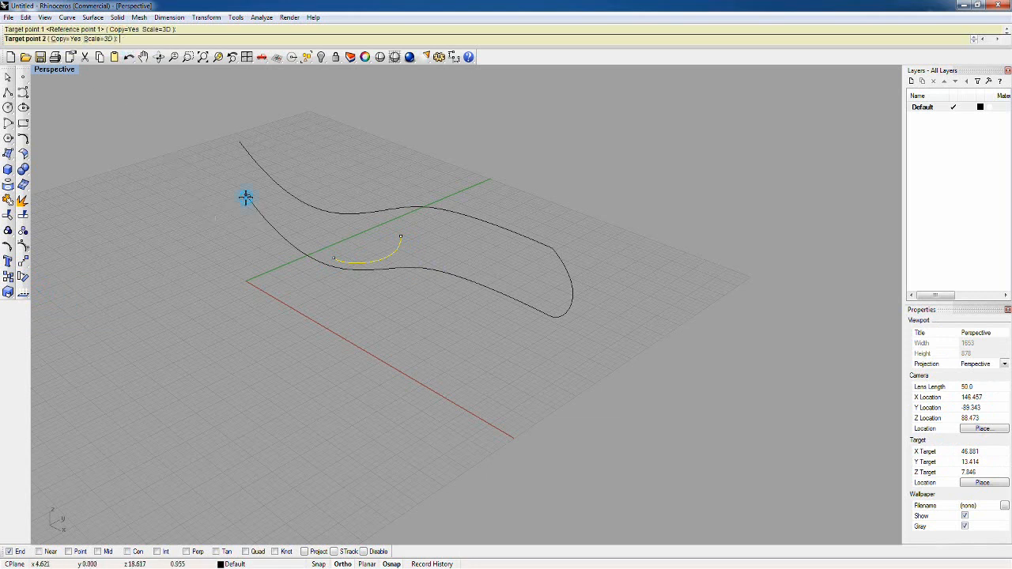
{"action": "left_click", "coordinate": [238, 142]}
{"action": "right_click_drag", "start_coordinate": [321, 154], "coordinate": [425, 143]}
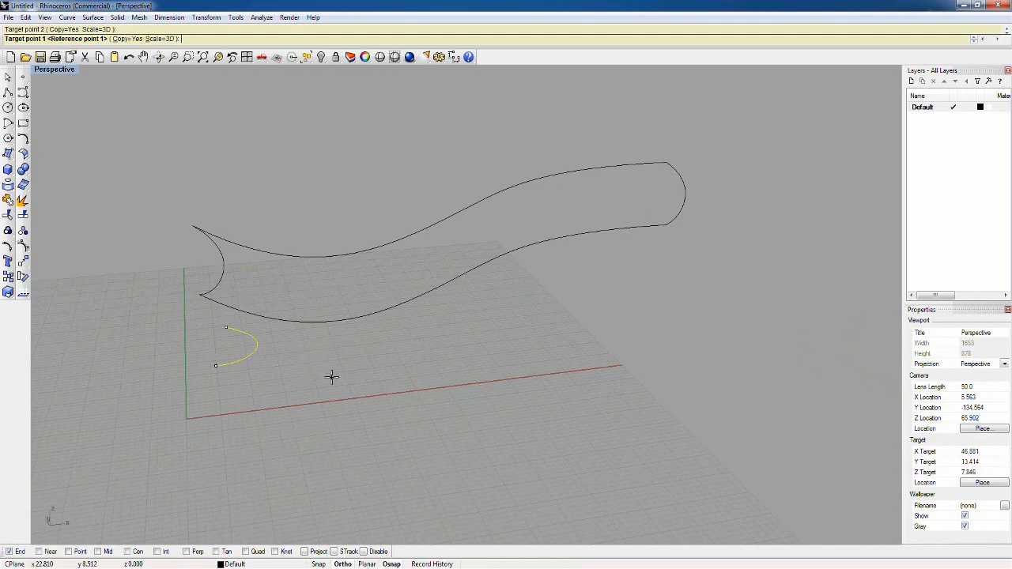
{"action": "mouse_move", "coordinate": [260, 269]}
{"action": "right_mouse_down"}
{"action": "mouse_move", "coordinate": [249, 219]}
{"action": "mouse_move", "coordinate": [237, 319]}
{"action": "mouse_move", "coordinate": [250, 319]}
{"action": "mouse_move", "coordinate": [245, 368]}
{"action": "mouse_move", "coordinate": [251, 332]}
{"action": "mouse_move", "coordinate": [300, 291]}
{"action": "mouse_move", "coordinate": [285, 266]}
{"action": "mouse_move", "coordinate": [260, 271]}
{"action": "right_mouse_up"}
{"action": "left_click", "coordinate": [255, 270]}
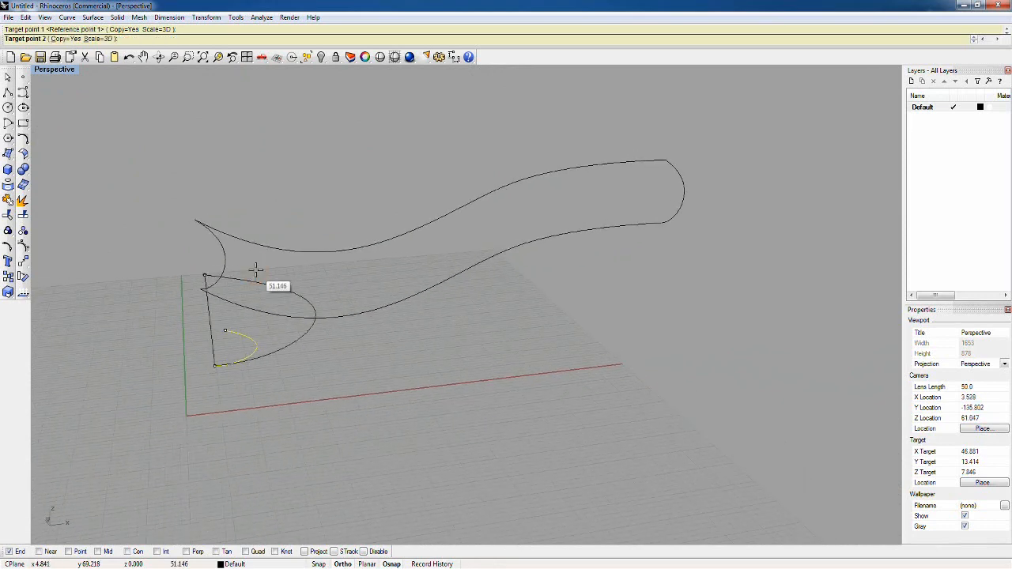
{"action": "left_click", "coordinate": [256, 270]}
{"action": "right_click_drag", "start_coordinate": [249, 271], "coordinate": [229, 276]}
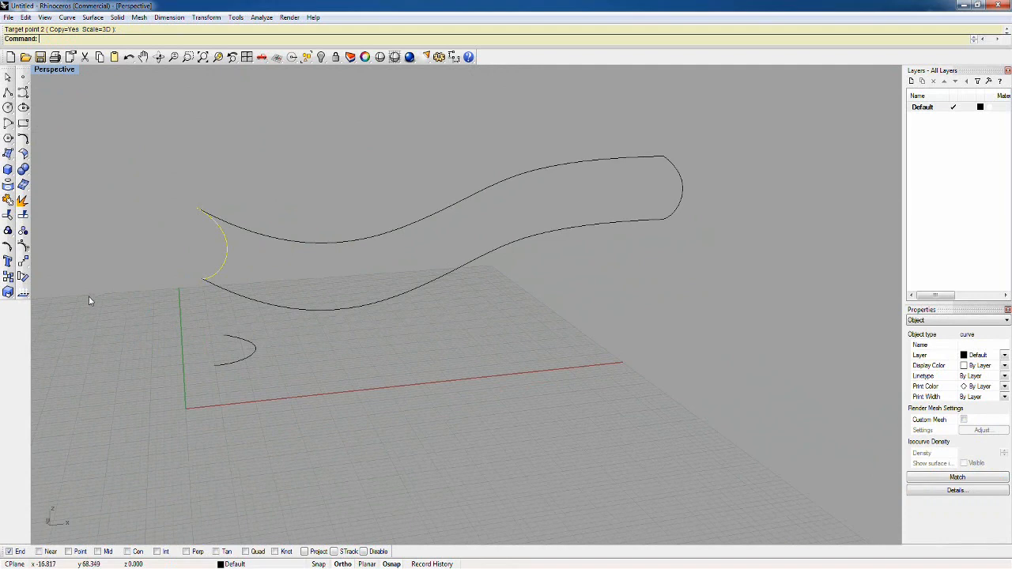
Step: Rotate the copied arc in 3D about the axis through its endpoints so it bulges outward in the wavy curves' plane
{"action": "right_click", "coordinate": [23, 277]}
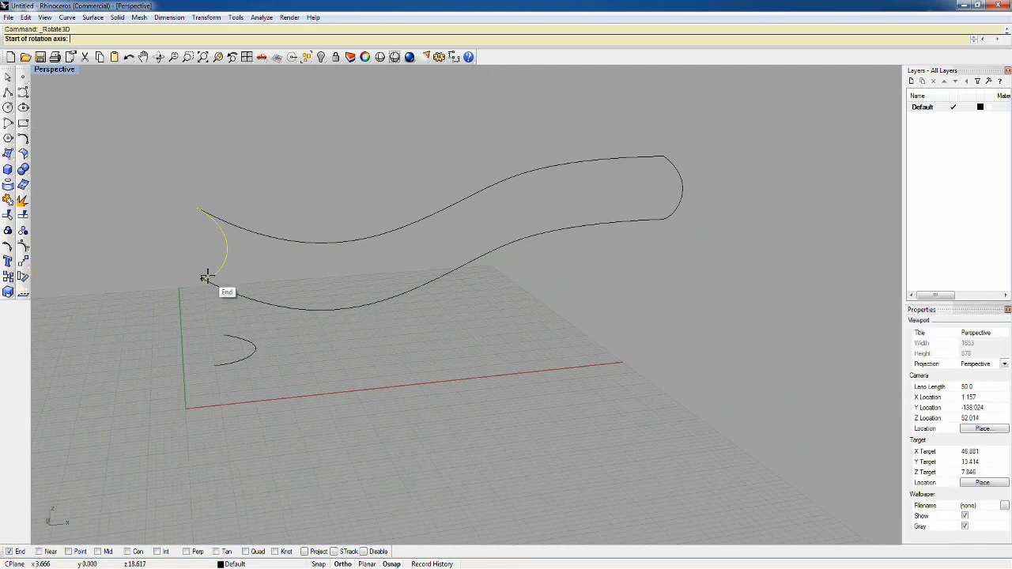
{"action": "left_click", "coordinate": [202, 279]}
{"action": "left_click", "coordinate": [202, 207]}
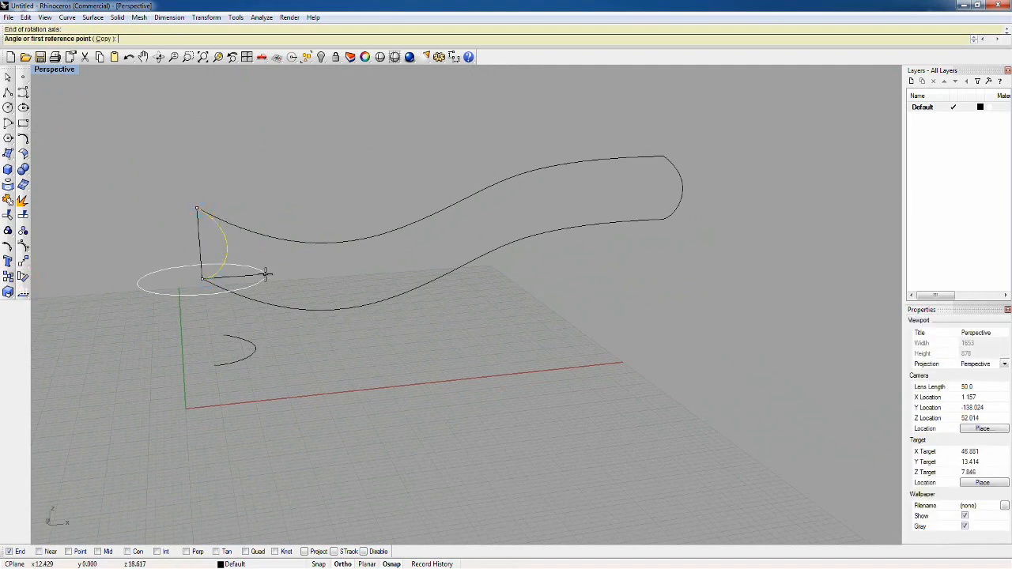
{"action": "right_click_drag", "start_coordinate": [267, 274], "coordinate": [420, 425]}
{"action": "left_click", "coordinate": [406, 470]}
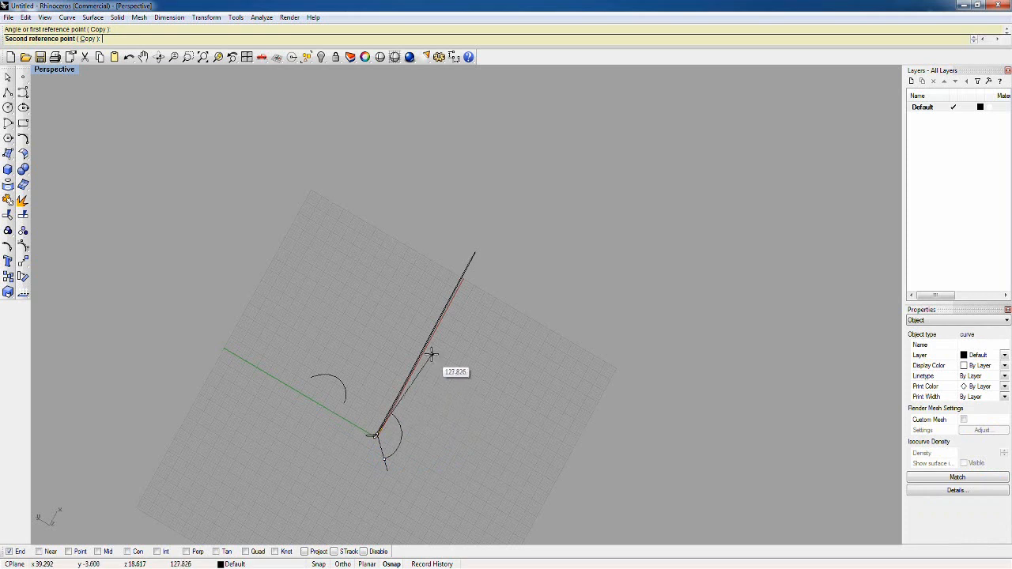
{"action": "left_click", "coordinate": [339, 337]}
{"action": "right_click_drag", "start_coordinate": [411, 427], "coordinate": [332, 249]}
{"action": "left_click", "coordinate": [413, 402]}
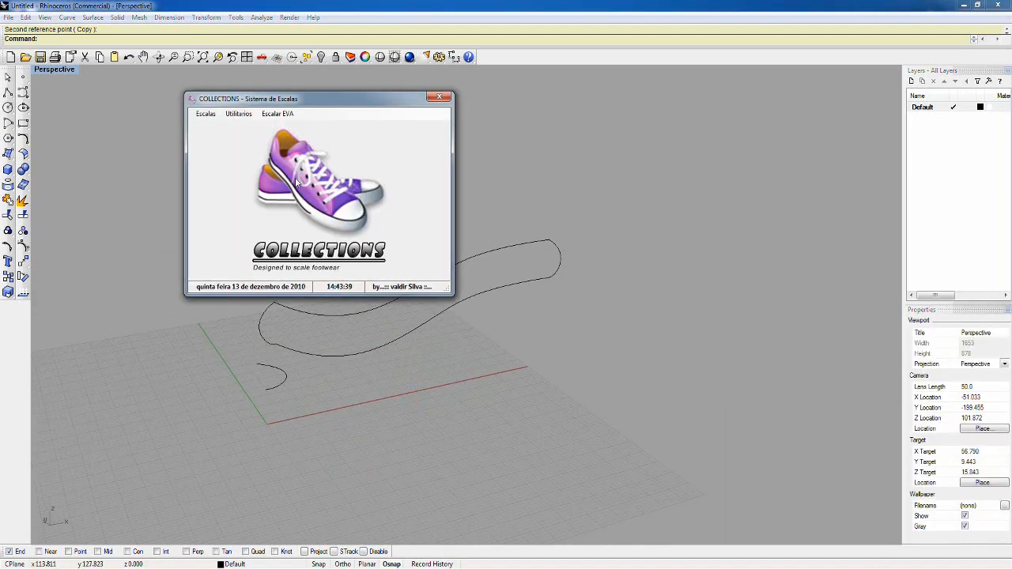
Step: Look over the Collections scaling, utility and EVA commands, and view the Coleção MI - ME scale-factor dialog before cancelling it
{"action": "left_click", "coordinate": [283, 115]}
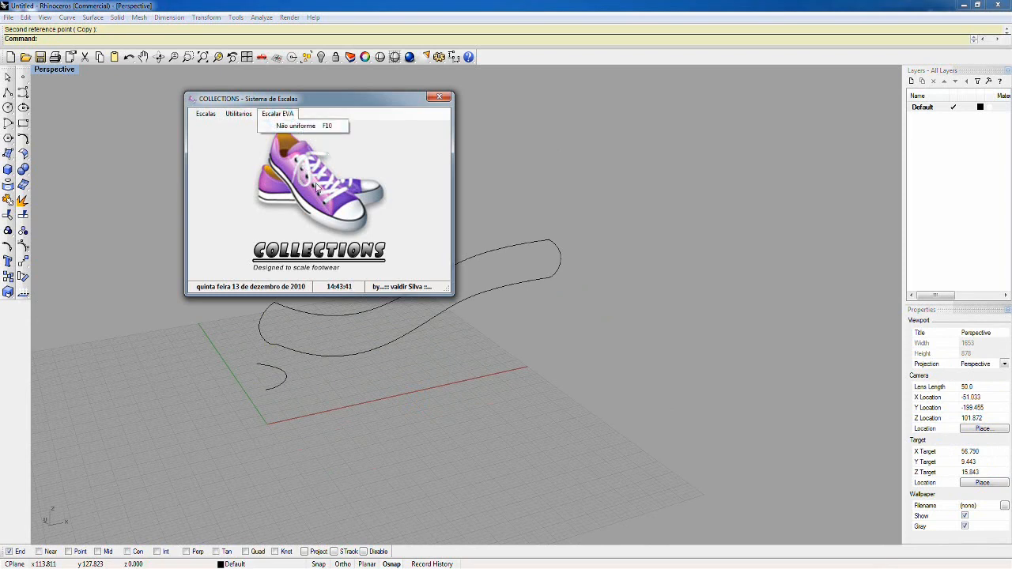
{"action": "mouse_move", "coordinate": [205, 115]}
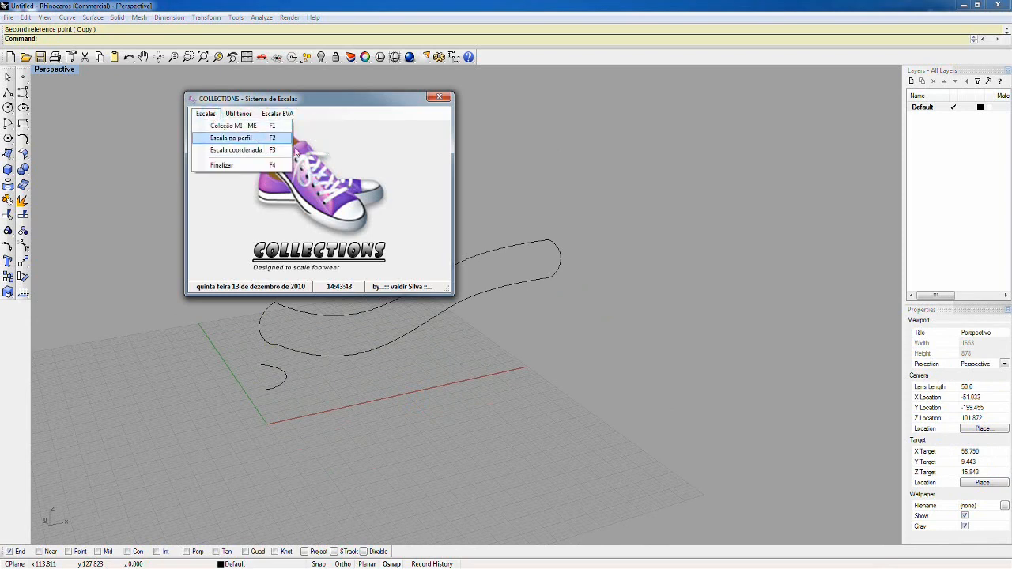
{"action": "left_click", "coordinate": [337, 155]}
{"action": "left_click", "coordinate": [252, 115]}
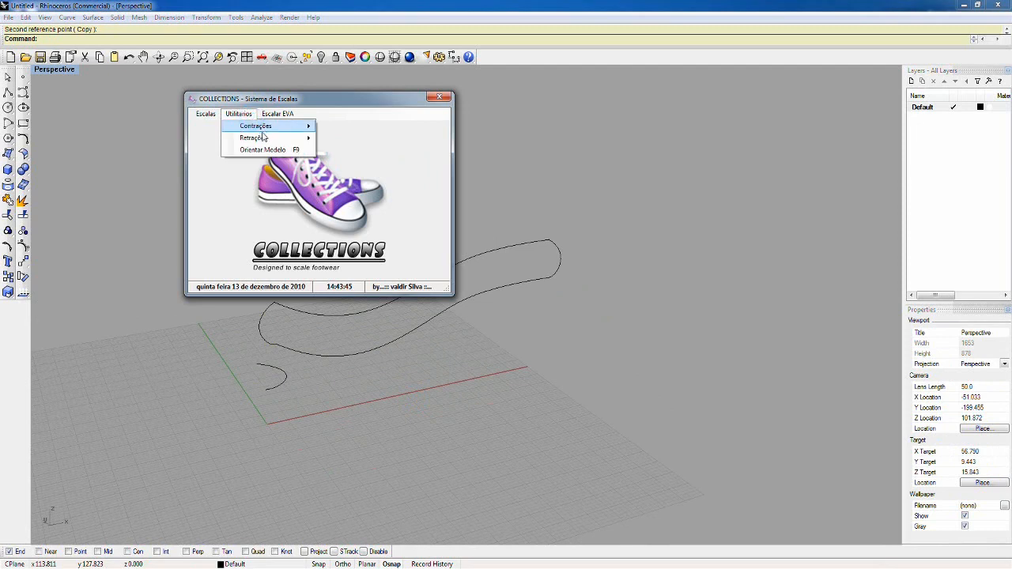
{"action": "left_click", "coordinate": [213, 126]}
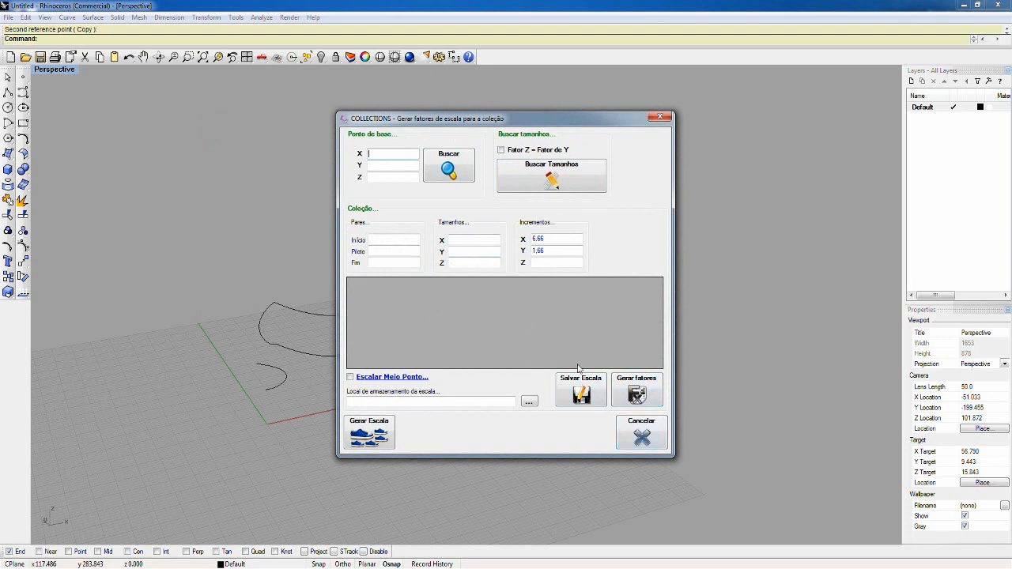
{"action": "left_click", "coordinate": [641, 434]}
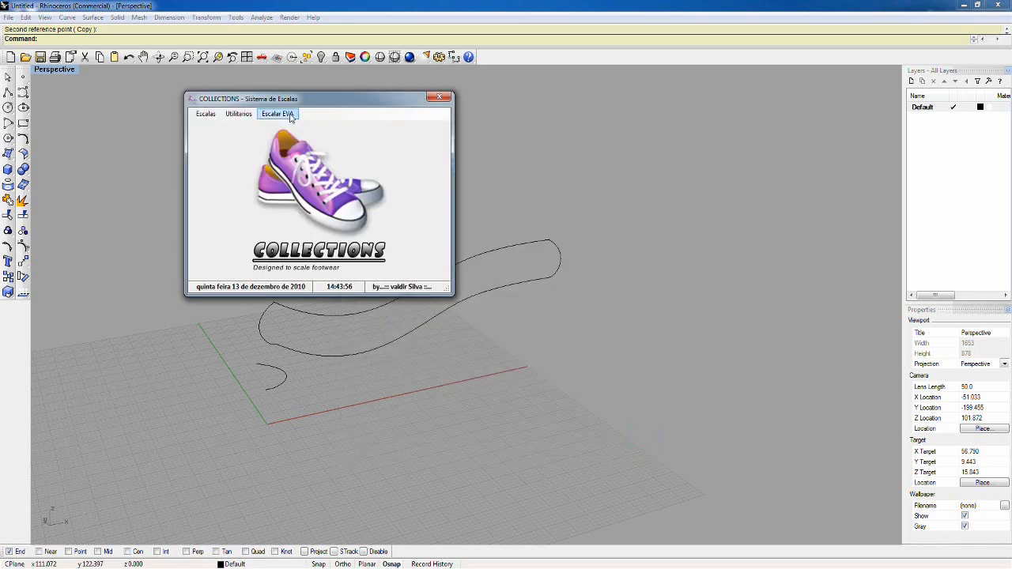
Step: View the settings of the Escala no perfil and Escala coordenada dialogs, cancelling each one without generating a scale
{"action": "left_click", "coordinate": [206, 114]}
{"action": "left_click", "coordinate": [220, 138]}
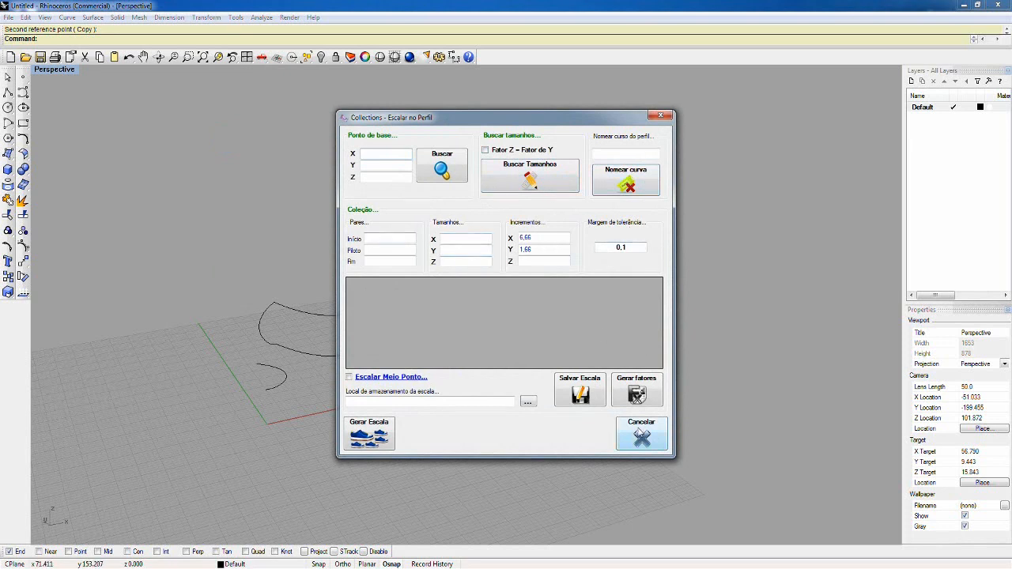
{"action": "left_click", "coordinate": [640, 438]}
{"action": "left_click", "coordinate": [206, 114]}
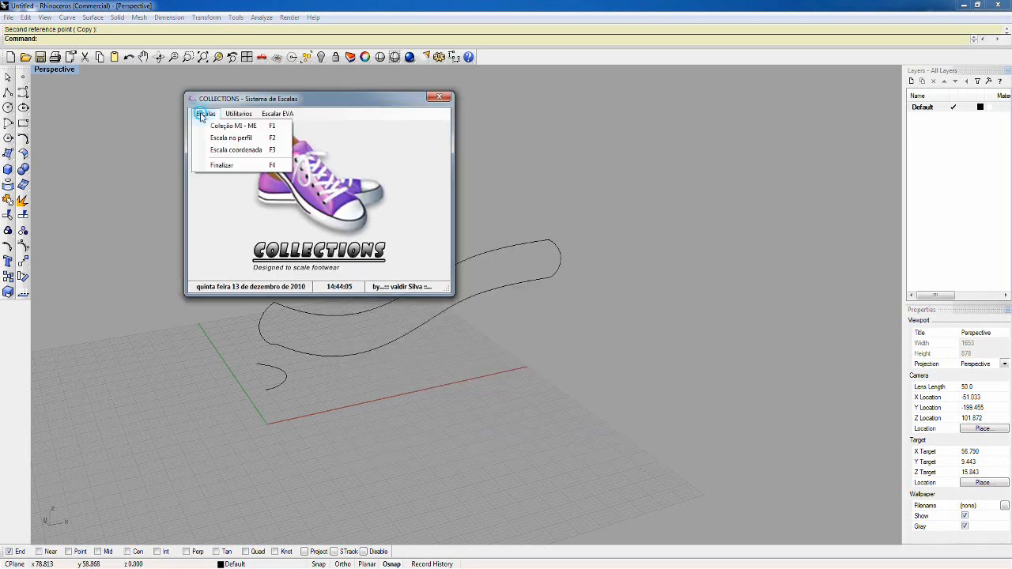
{"action": "left_click", "coordinate": [229, 150]}
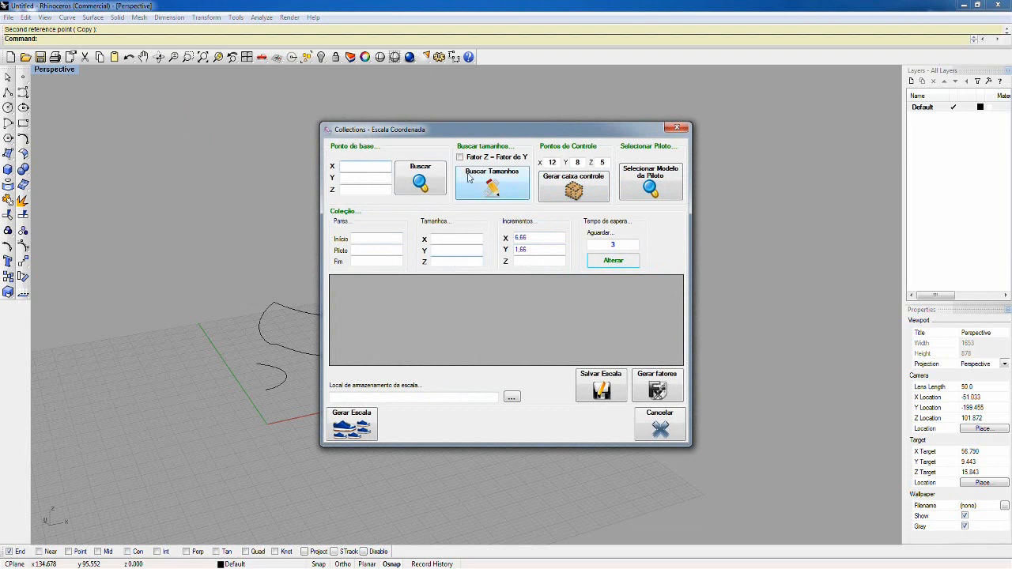
{"action": "left_click", "coordinate": [661, 427]}
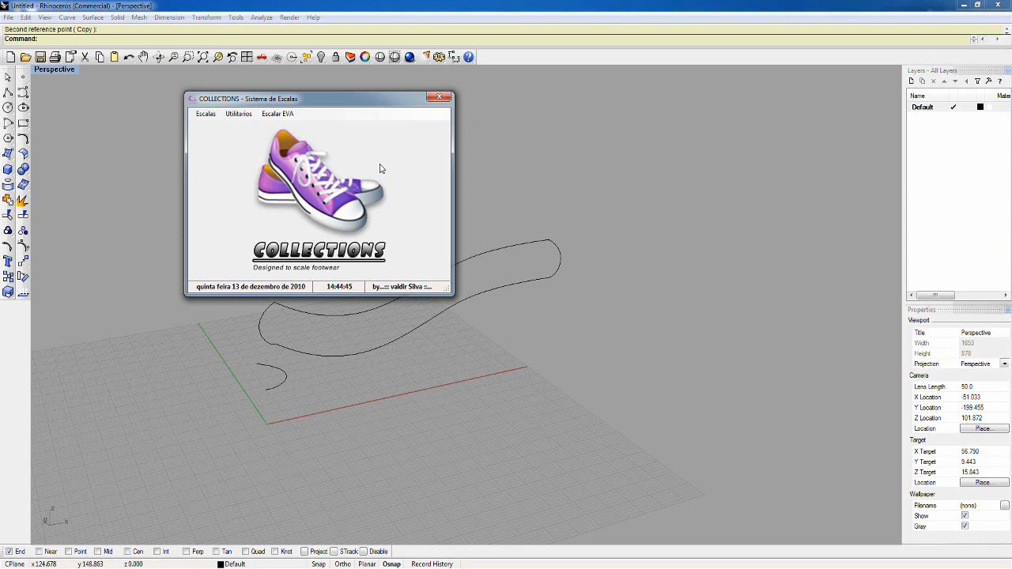
Step: Open the RhinoScript plug-in help and go to the AddArc topic among the Curve Methods of RhinoScript Methods
{"action": "left_click", "coordinate": [313, 17]}
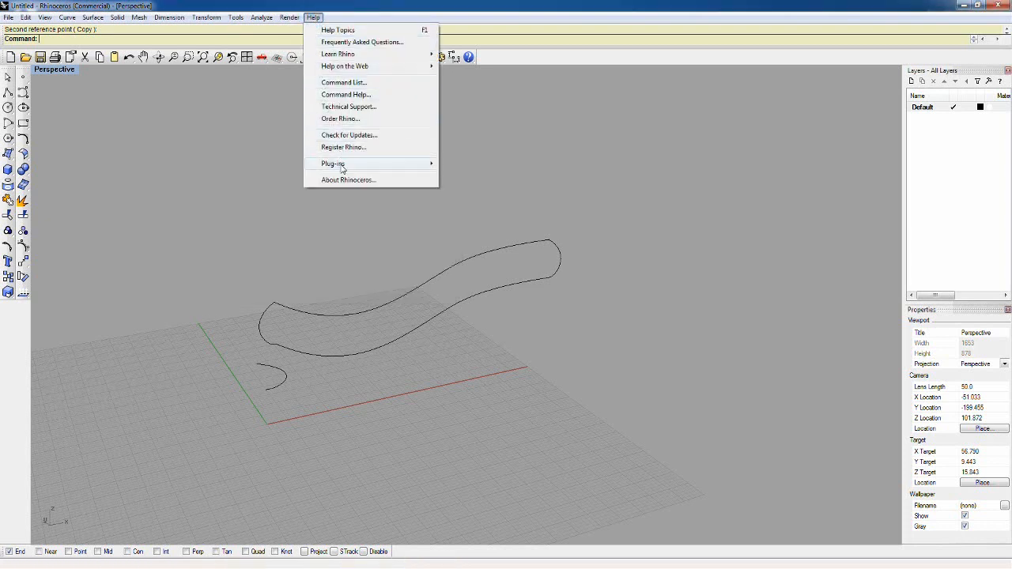
{"action": "mouse_move", "coordinate": [341, 169]}
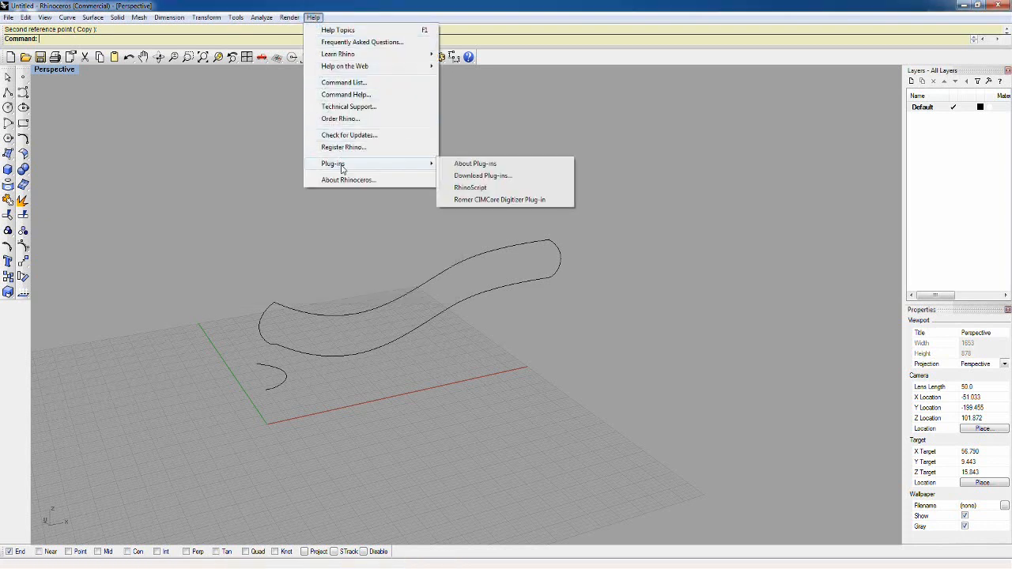
{"action": "left_click", "coordinate": [471, 187]}
{"action": "left_click_drag", "start_coordinate": [141, 8], "coordinate": [320, 62]}
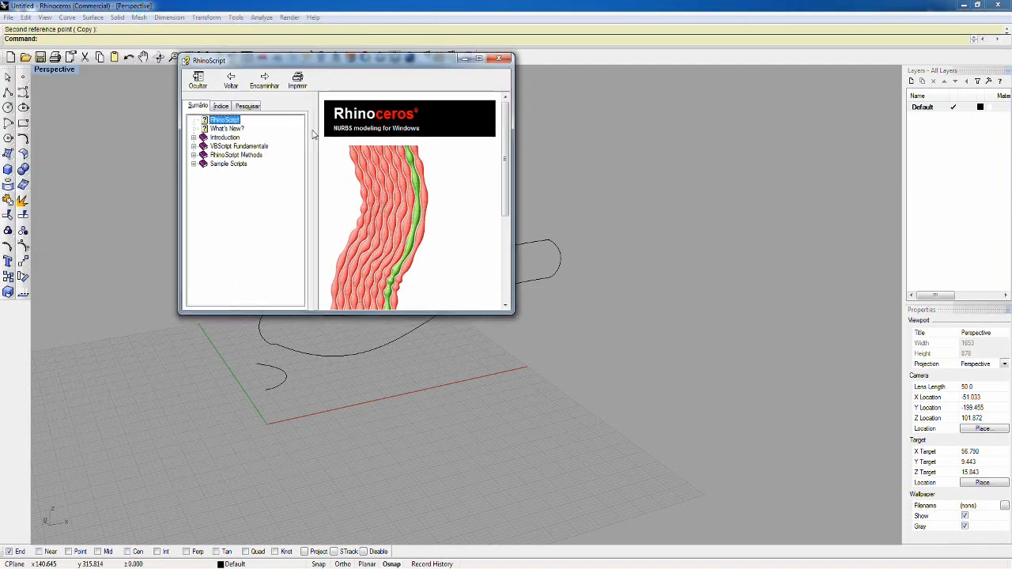
{"action": "left_click", "coordinate": [225, 138]}
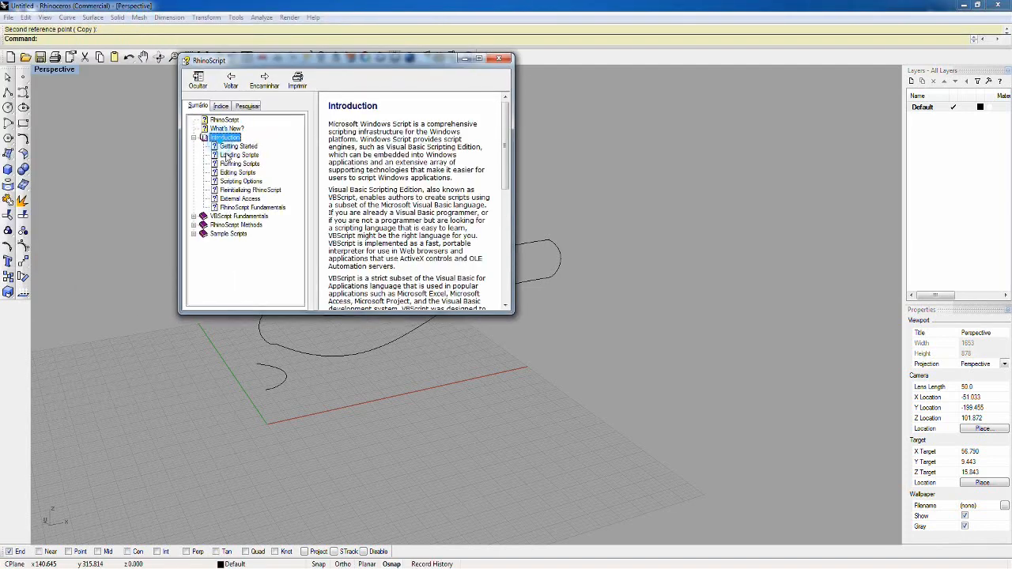
{"action": "left_click", "coordinate": [236, 224]}
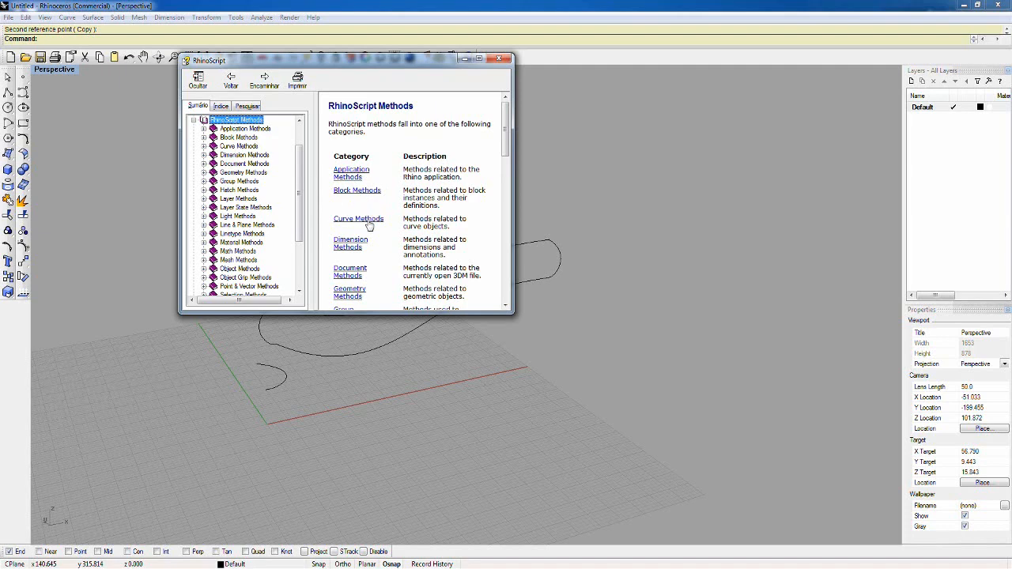
{"action": "left_click", "coordinate": [370, 220]}
{"action": "left_click", "coordinate": [343, 200]}
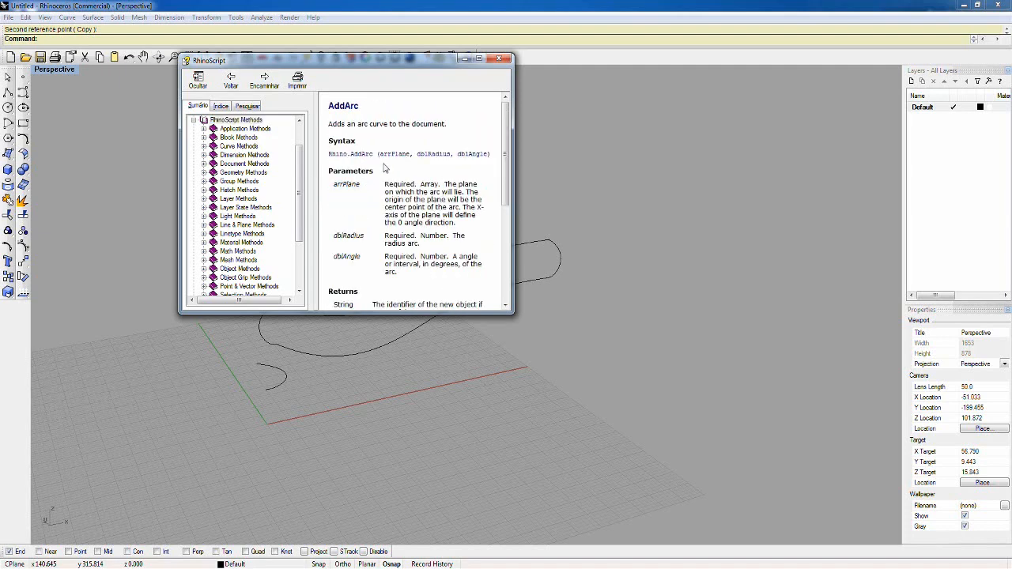
Step: Examine the AddArc syntax and parameters in a widened help window, close the help, and reposition the Collections window over the viewport
{"action": "left_click_drag", "start_coordinate": [513, 111], "coordinate": [676, 113]}
{"action": "left_click_drag", "start_coordinate": [493, 155], "coordinate": [329, 154]}
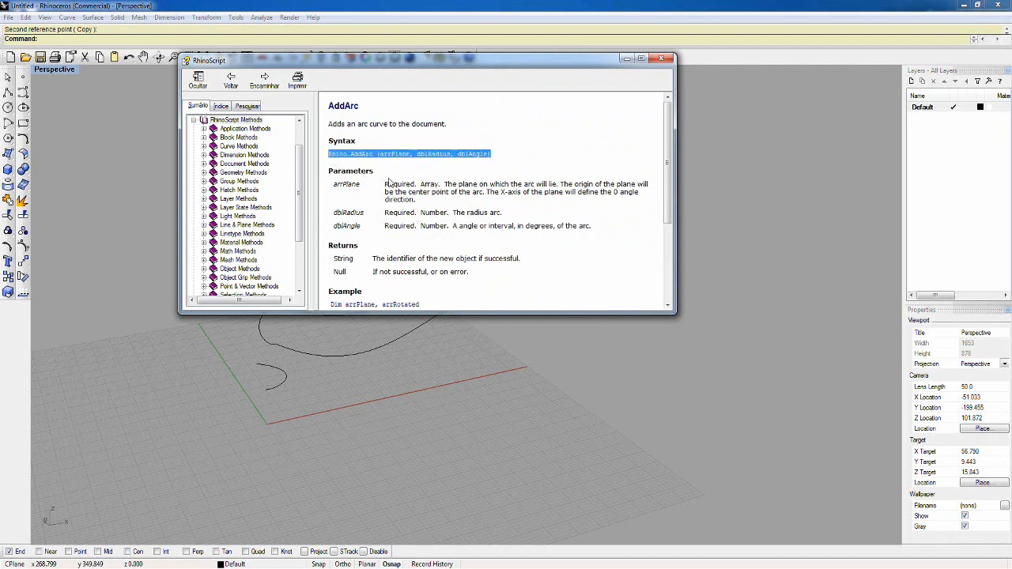
{"action": "left_click", "coordinate": [482, 156]}
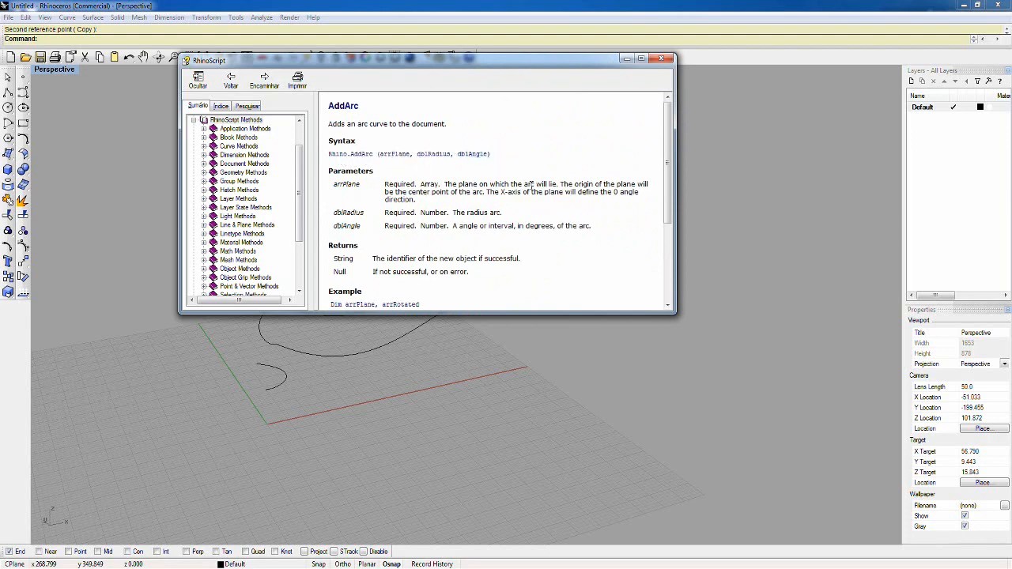
{"action": "left_click_drag", "start_coordinate": [499, 61], "coordinate": [589, 138]}
{"action": "left_click", "coordinate": [750, 136]}
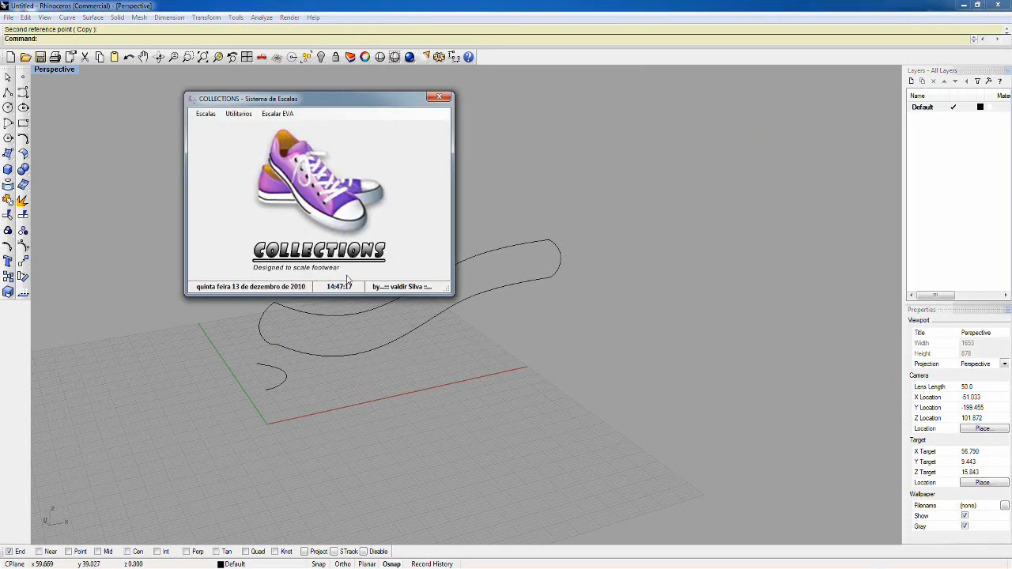
{"action": "left_click_drag", "start_coordinate": [325, 123], "coordinate": [410, 147]}
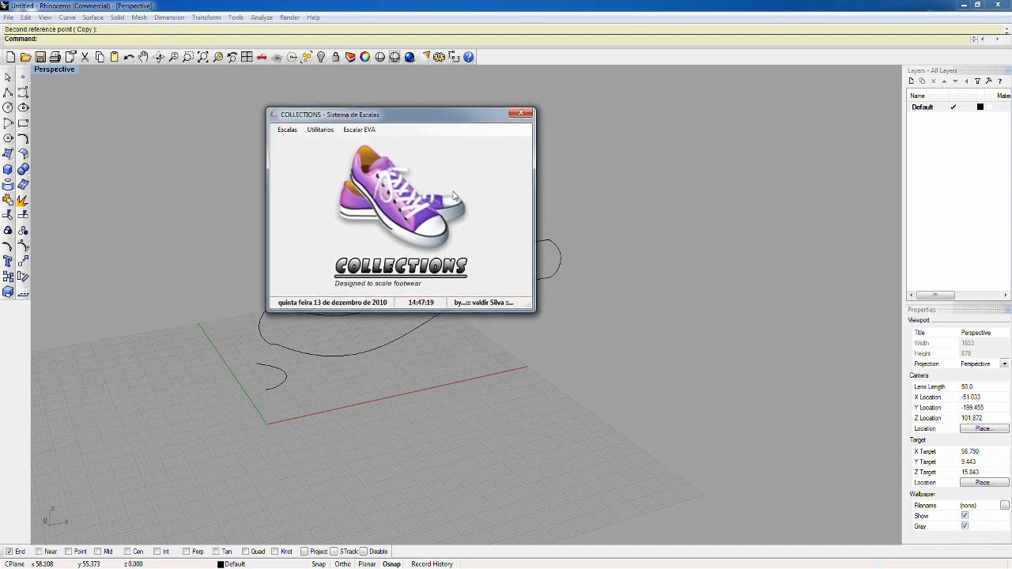